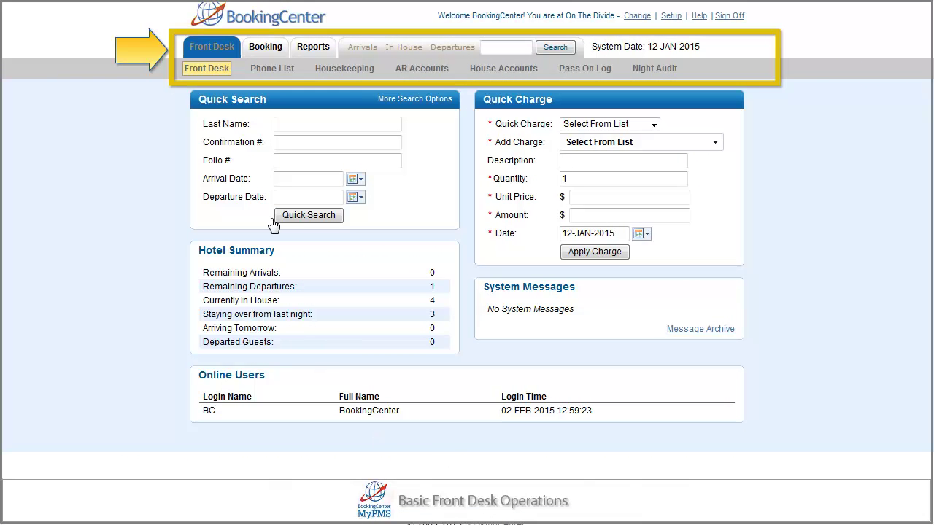
Check the booking options and online help, view in-house guests and departures, then search room 07
{"action": "left_click", "coordinate": [261, 49]}
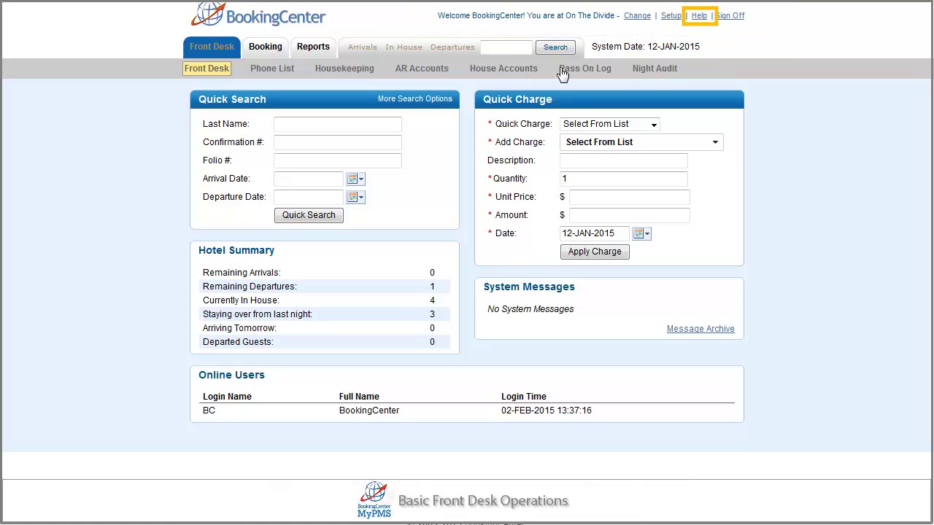
{"action": "left_click", "coordinate": [697, 16]}
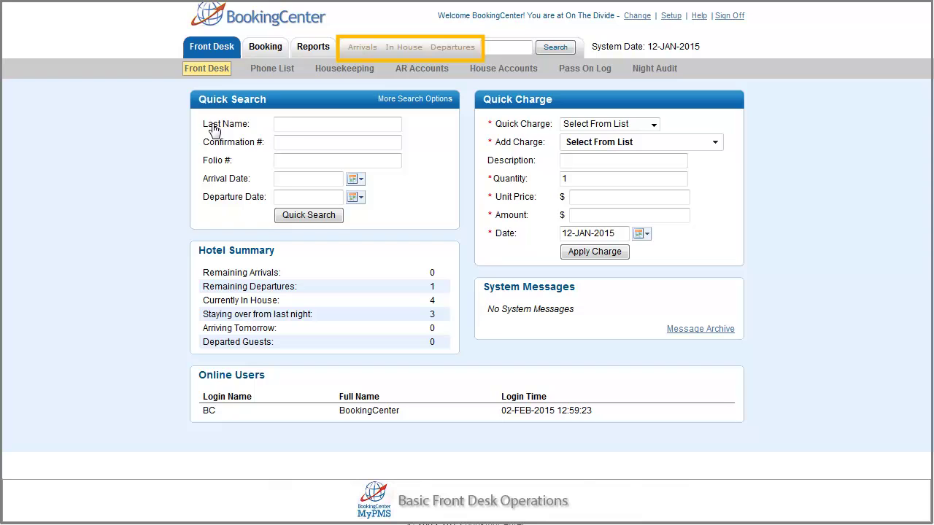
{"action": "left_click", "coordinate": [400, 57]}
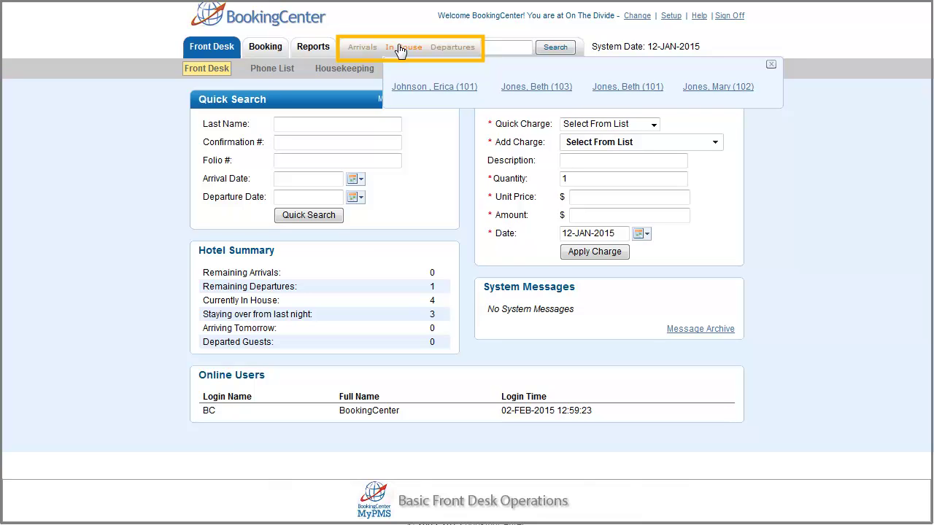
{"action": "left_click", "coordinate": [445, 51]}
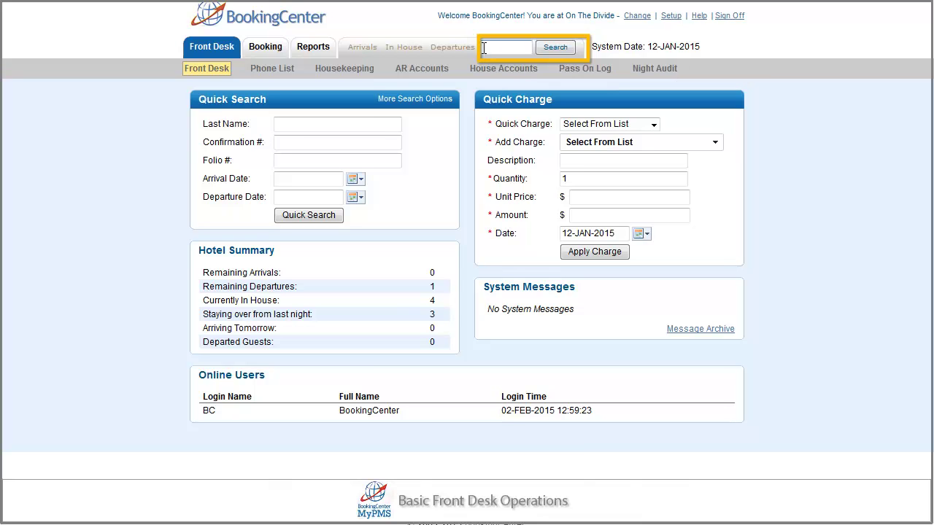
{"action": "type", "text": "07"}
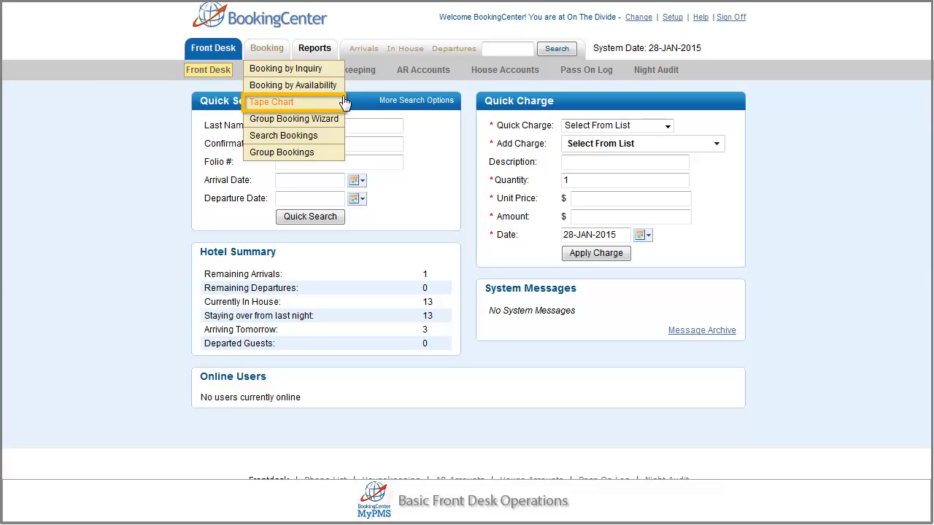
Run a Booking by Inquiry arriving 6 Feb 2015 from Walk In, and pick QUEEN at GROUPQUEEN ($75)
{"action": "left_click", "coordinate": [343, 102]}
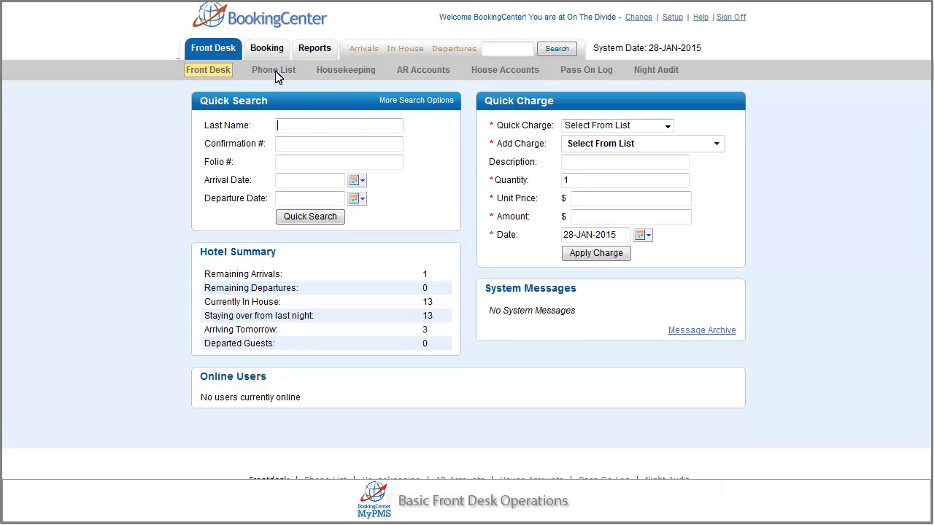
{"action": "left_click", "coordinate": [267, 48]}
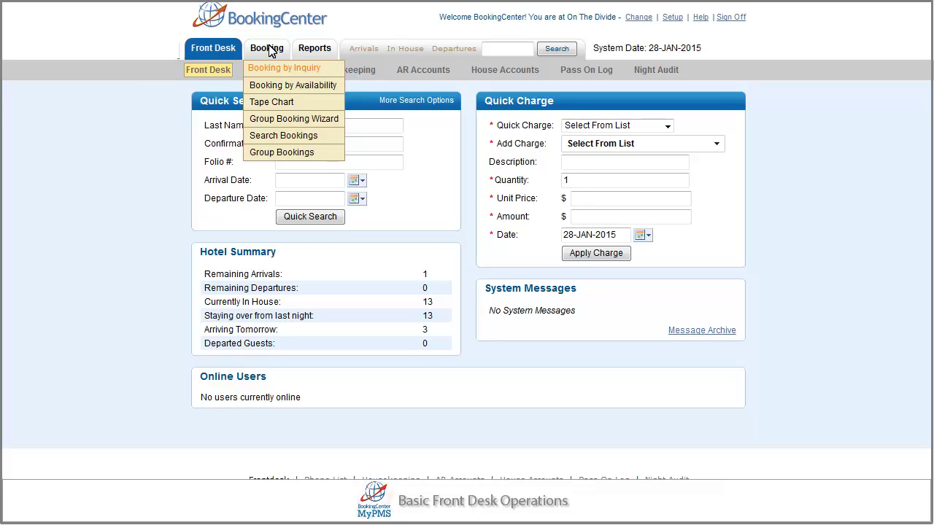
{"action": "left_click", "coordinate": [268, 48]}
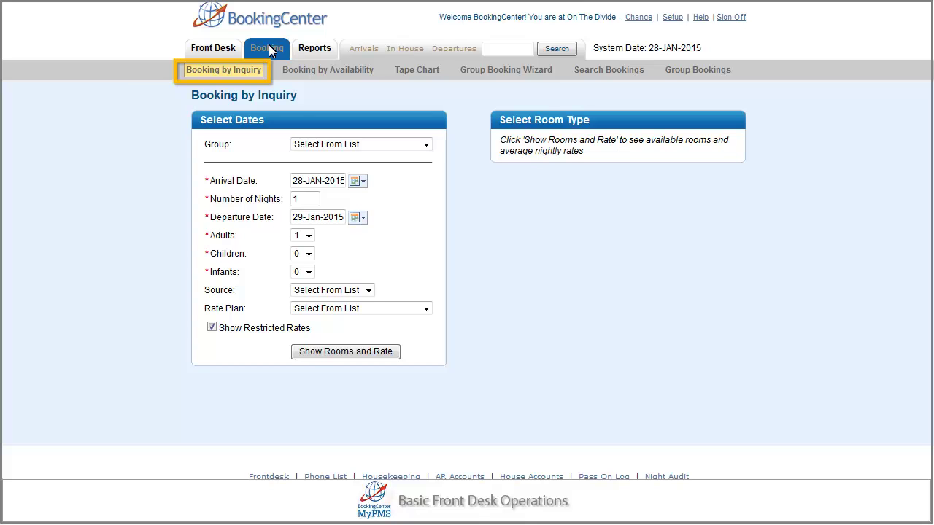
{"action": "left_click", "coordinate": [353, 181]}
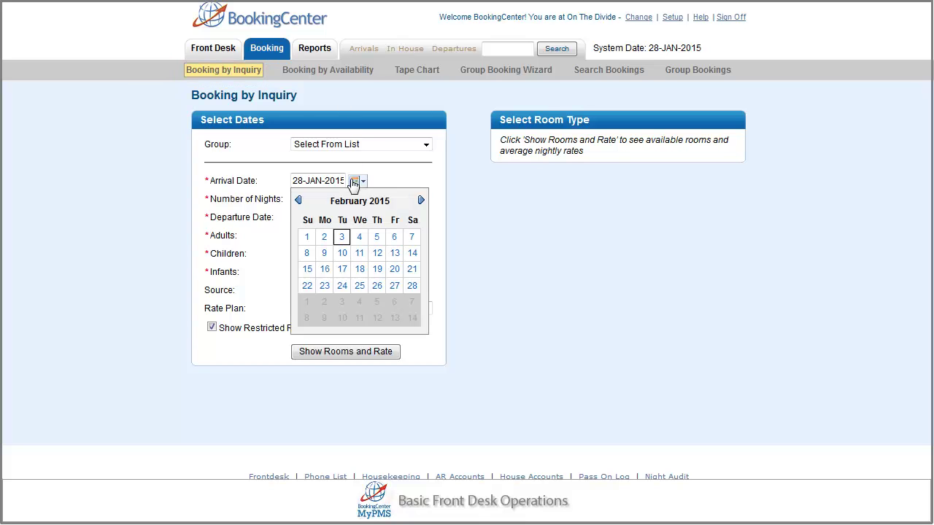
{"action": "left_click", "coordinate": [394, 239]}
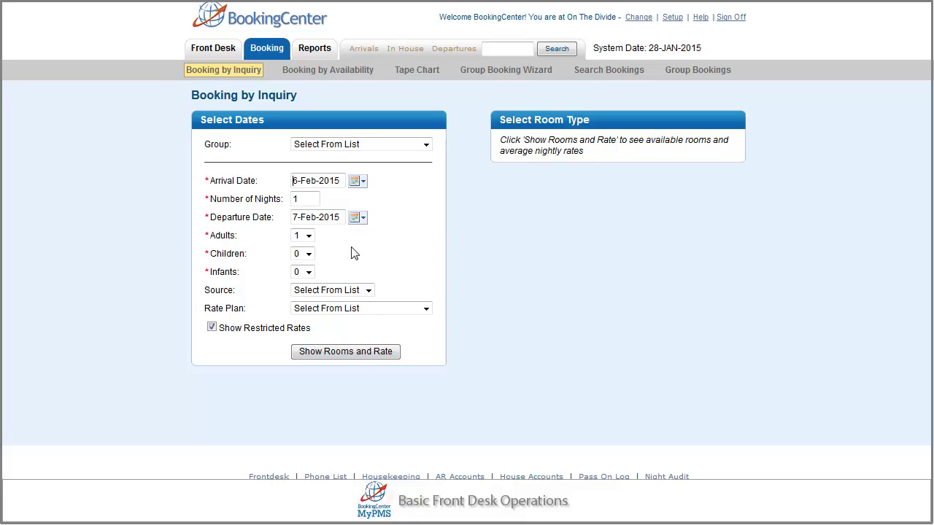
{"action": "left_click", "coordinate": [369, 292]}
{"action": "key", "text": "Down"}
{"action": "key", "text": "Down"}
{"action": "key", "text": "Return"}
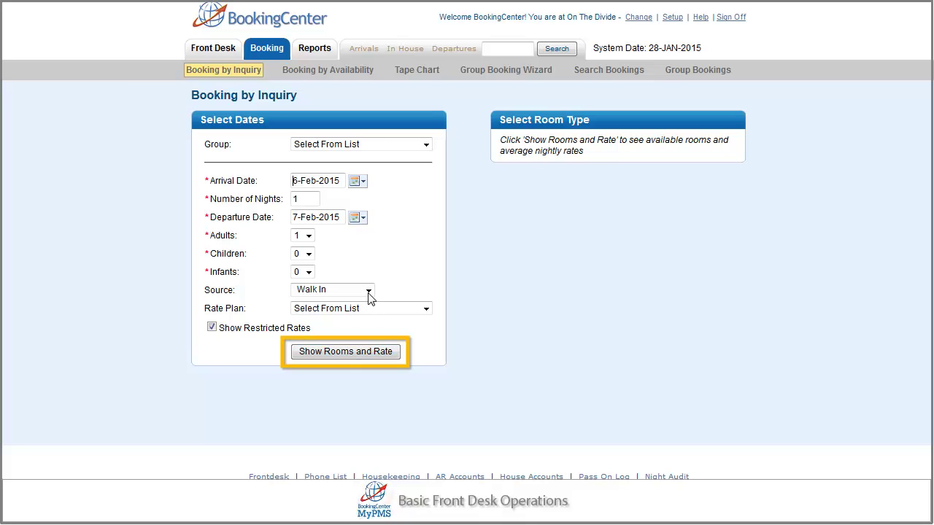
{"action": "left_click", "coordinate": [357, 353]}
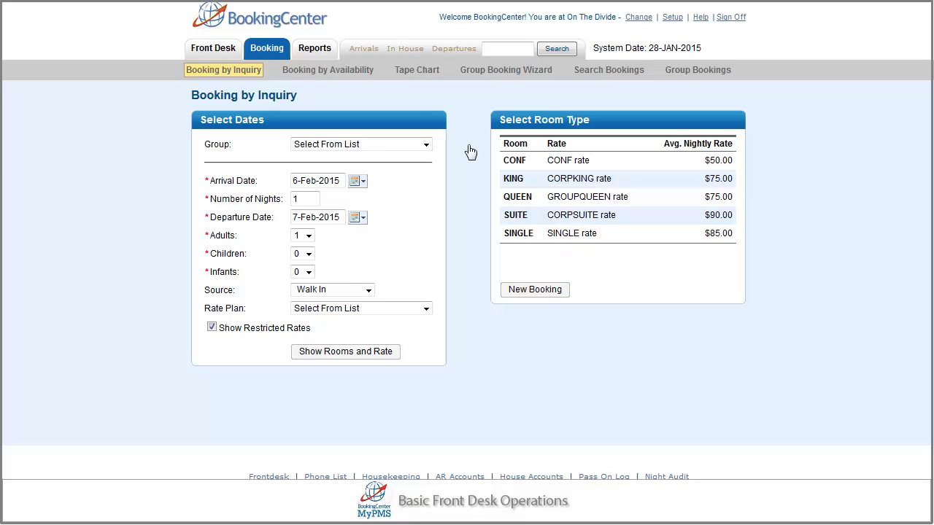
{"action": "left_click", "coordinate": [510, 198]}
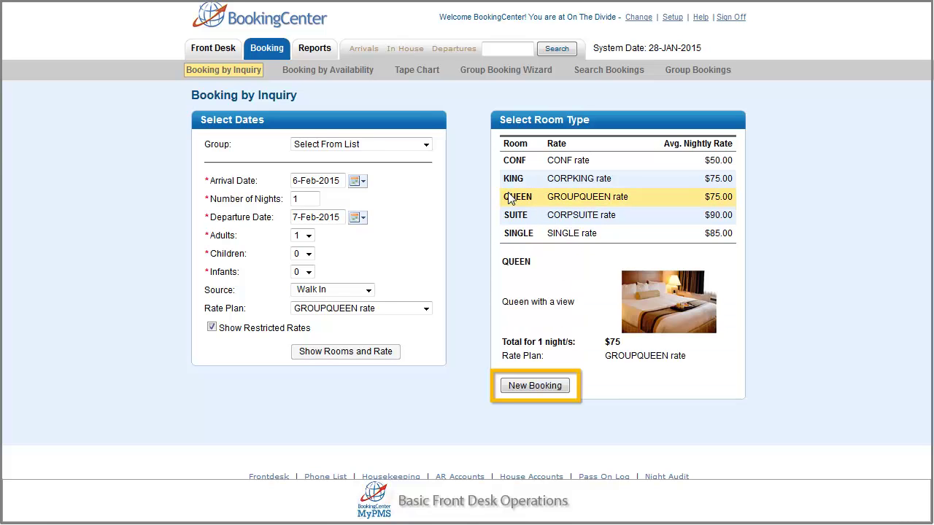
Create a New Booking for the QUEEN room with guest and American Express details, and complete it
{"action": "left_click", "coordinate": [534, 385]}
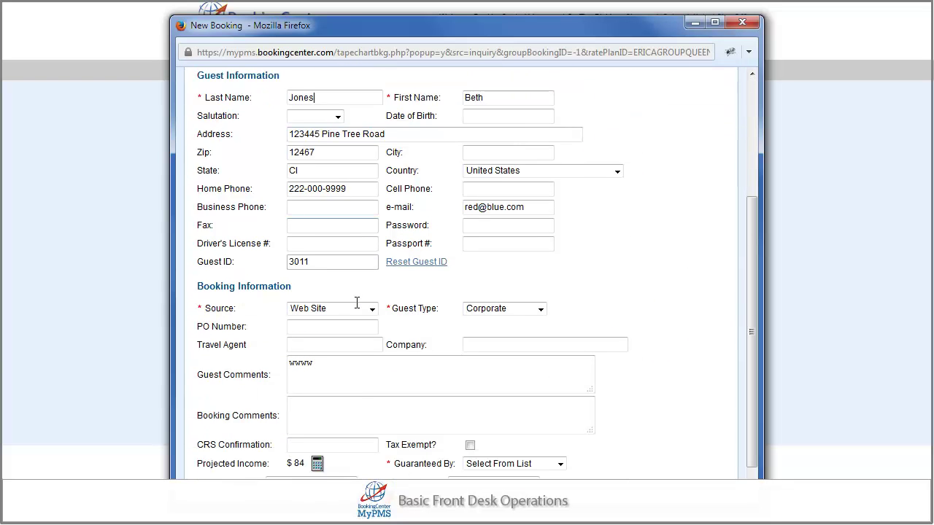
{"action": "scroll", "coordinate": [356, 305], "scroll_direction": "down", "scroll_amount": 1}
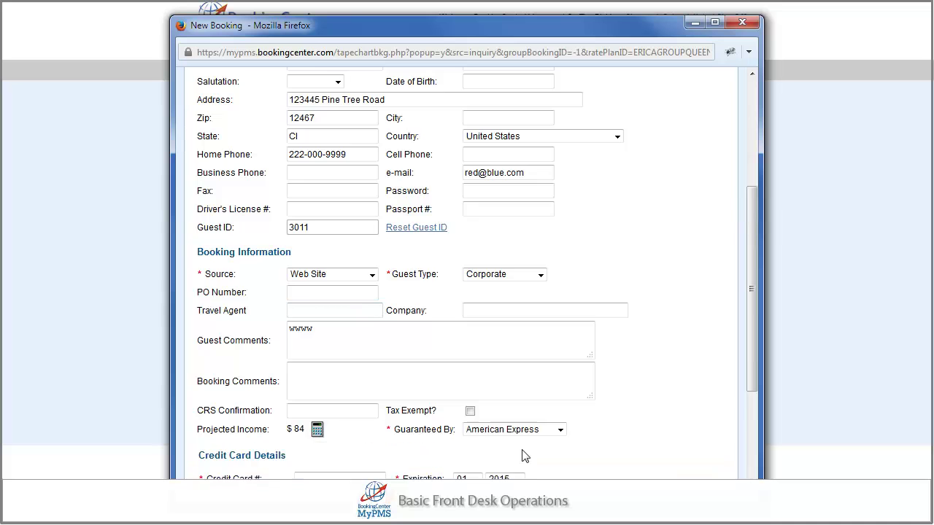
{"action": "scroll", "coordinate": [523, 450], "scroll_direction": "down", "scroll_amount": 5}
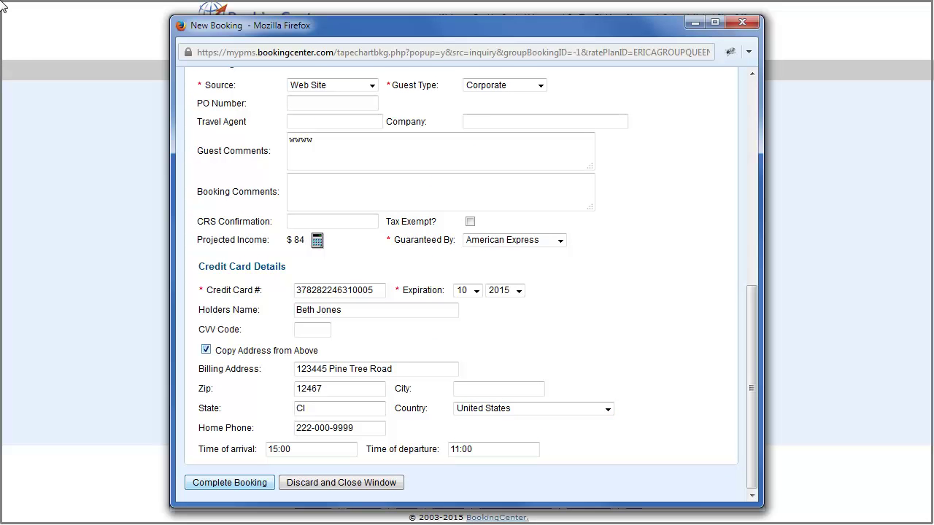
{"action": "left_click", "coordinate": [216, 481]}
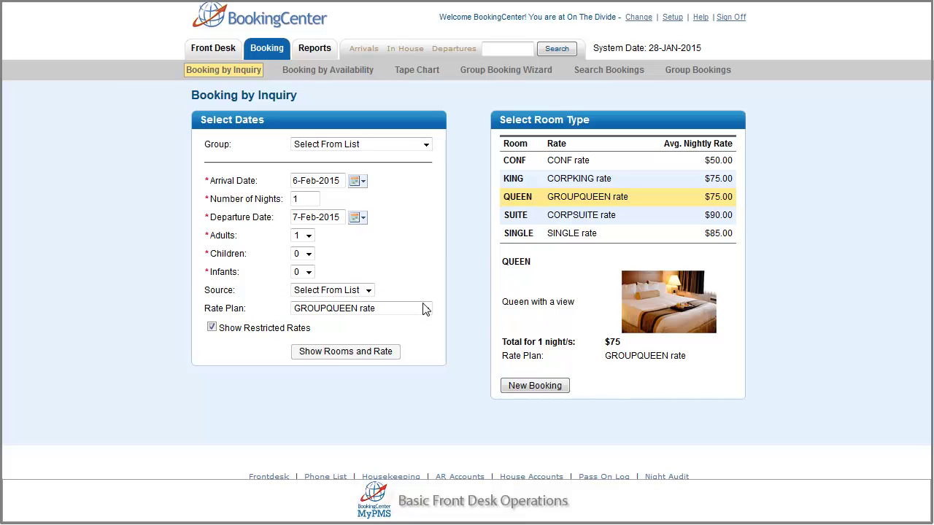
On Booking by Availability, select Queen with a view for 01–04 Feb, then close the New Booking form unsaved
{"action": "left_click", "coordinate": [320, 69]}
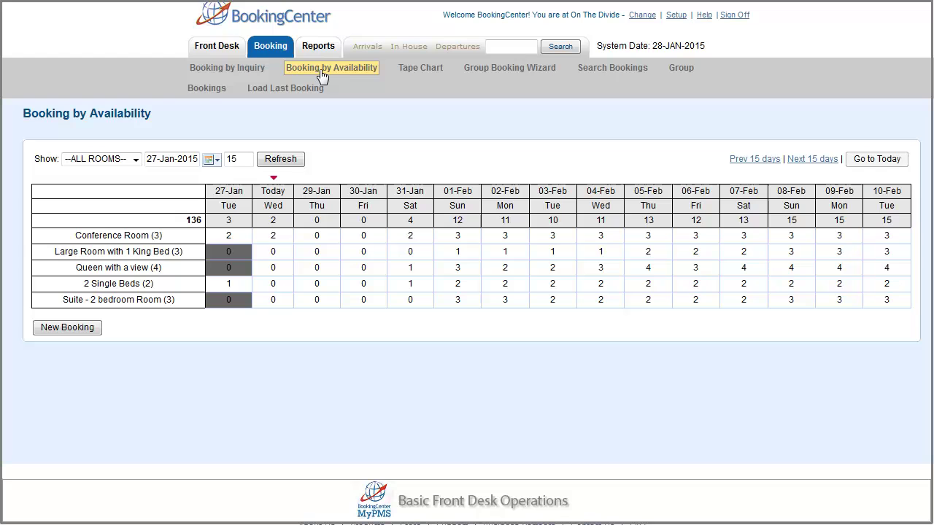
{"action": "left_click", "coordinate": [457, 269]}
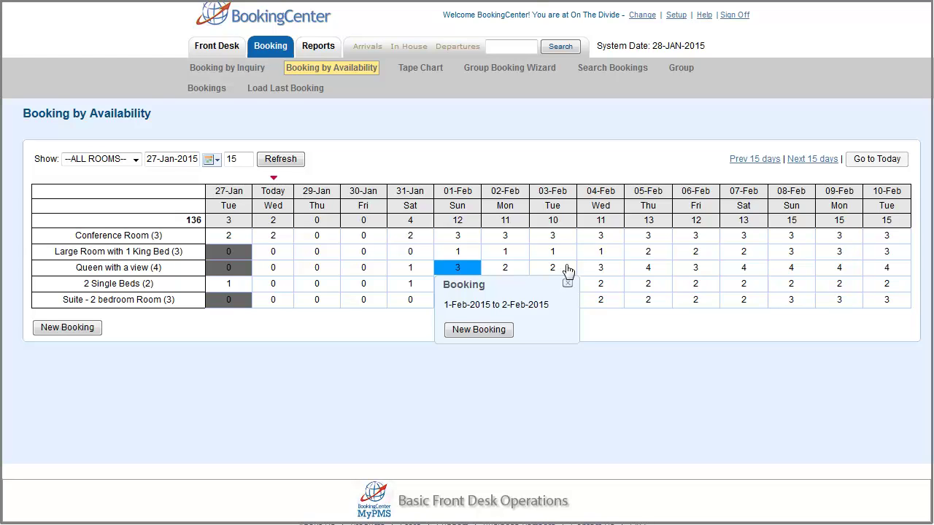
{"action": "left_click", "coordinate": [605, 271]}
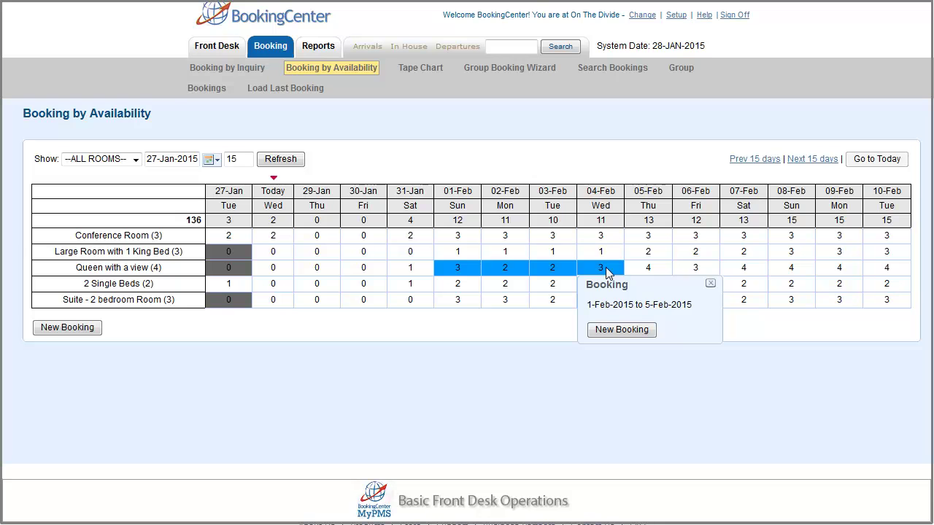
{"action": "left_click", "coordinate": [612, 329]}
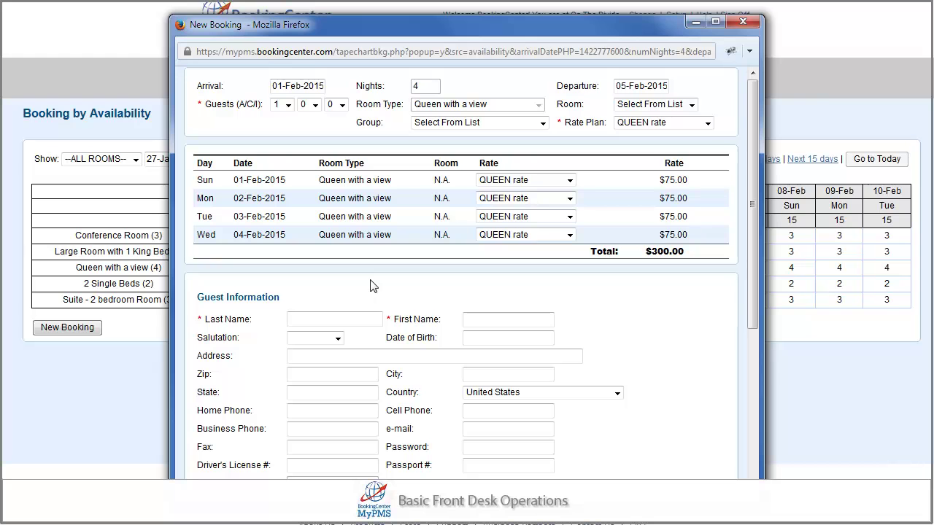
{"action": "key", "text": "ctrl+w"}
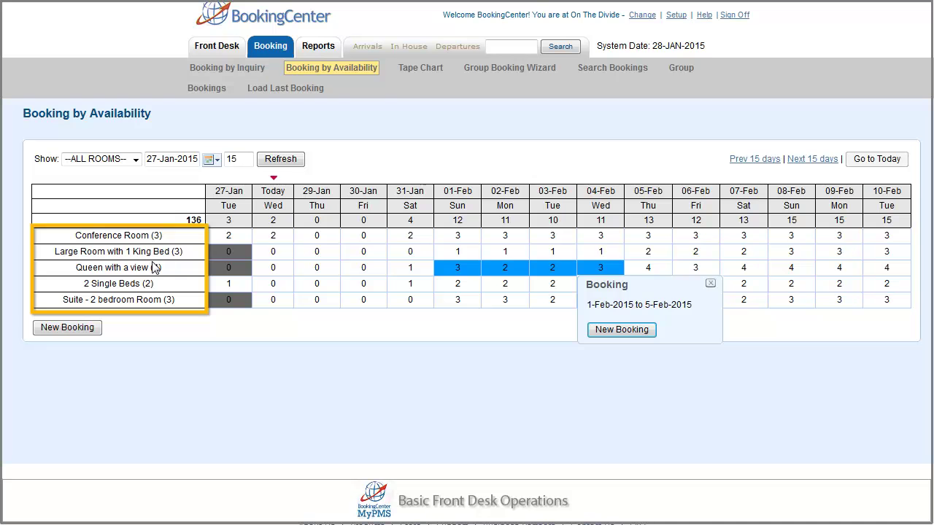
On the Tape Chart, select room 103 for 01–03 Feb and bring up a New Booking form
{"action": "left_click", "coordinate": [426, 68]}
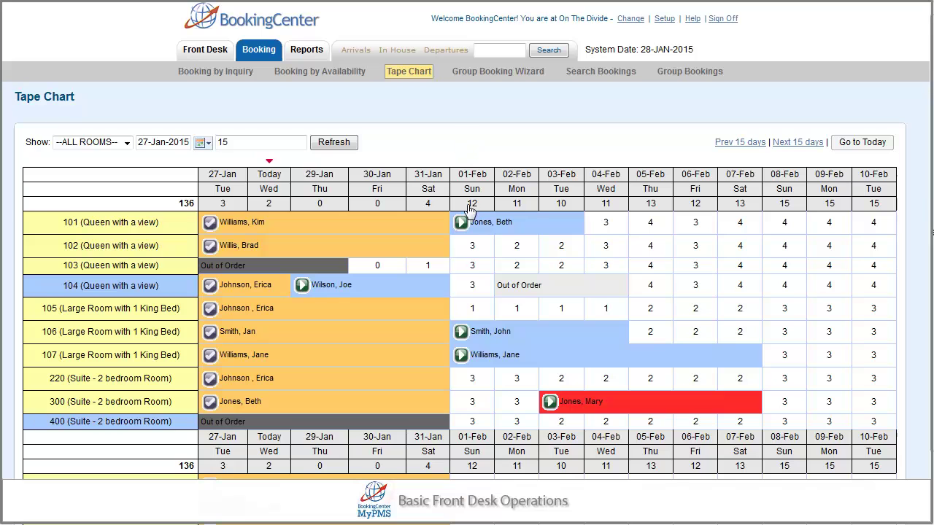
{"action": "left_click", "coordinate": [471, 267]}
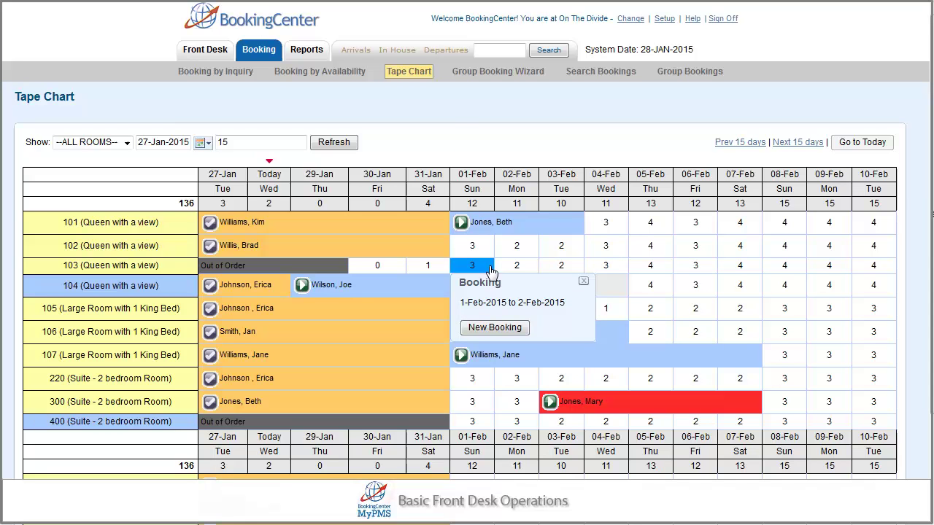
{"action": "left_click", "coordinate": [561, 267]}
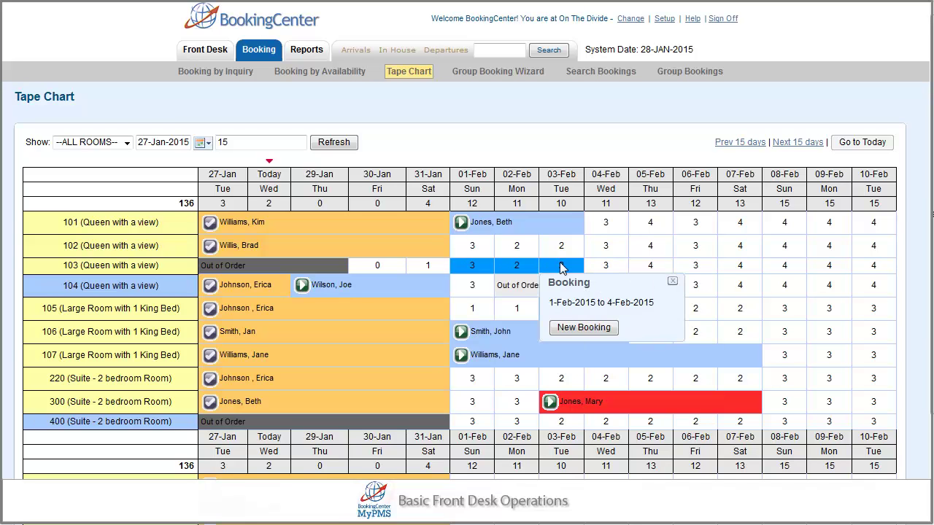
{"action": "left_click", "coordinate": [564, 328]}
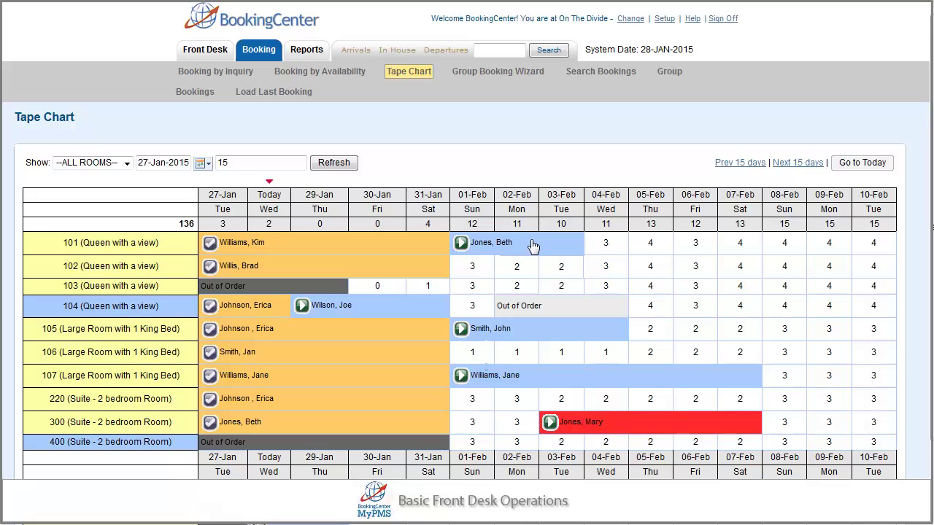
Drag room 101's 01-Feb booking down to room 102 on the Tape Chart
{"action": "left_click_drag", "start_coordinate": [513, 250], "coordinate": [514, 270]}
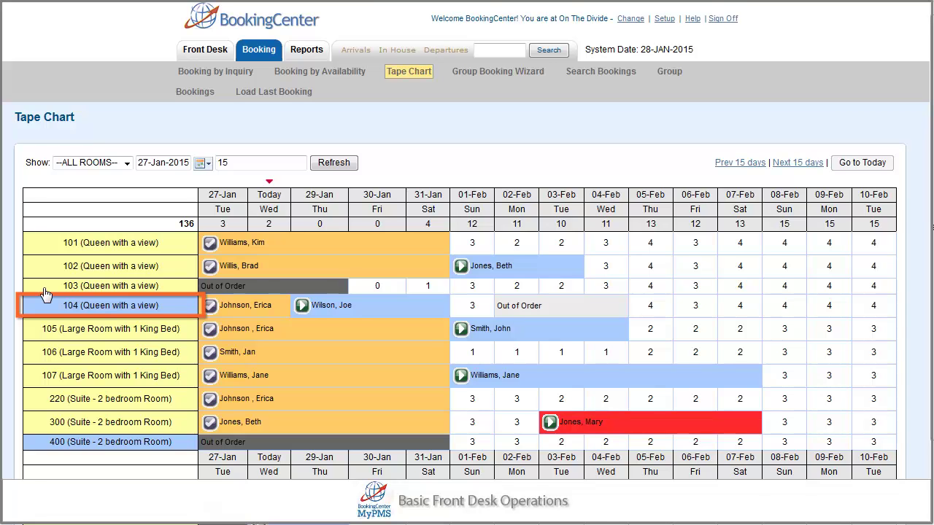
Mark room 101 Clean, then Dirty, then Out of Order from its status options
{"action": "left_click", "coordinate": [58, 247]}
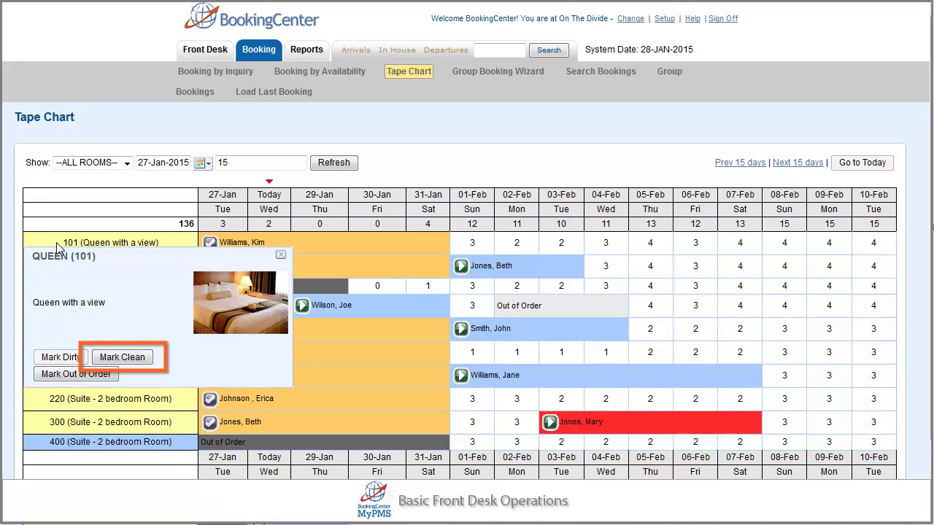
{"action": "left_click", "coordinate": [117, 358]}
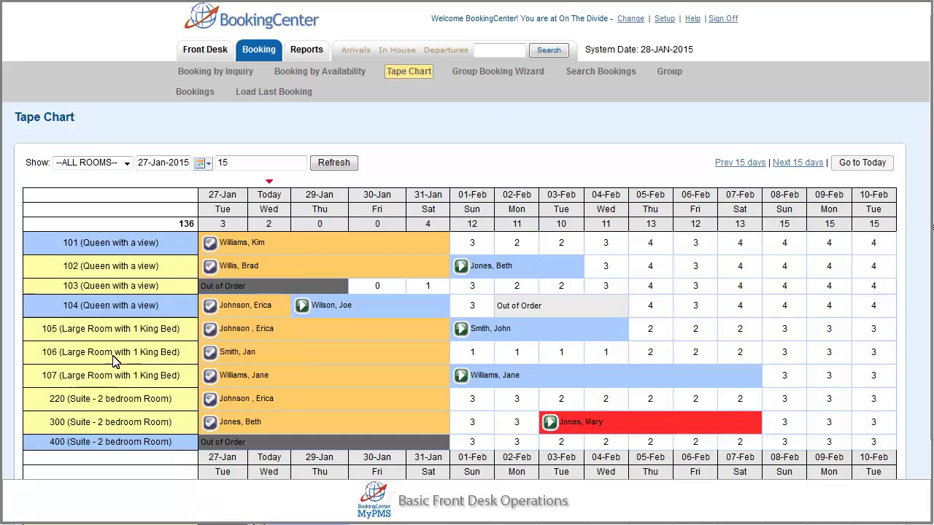
{"action": "left_click", "coordinate": [108, 243]}
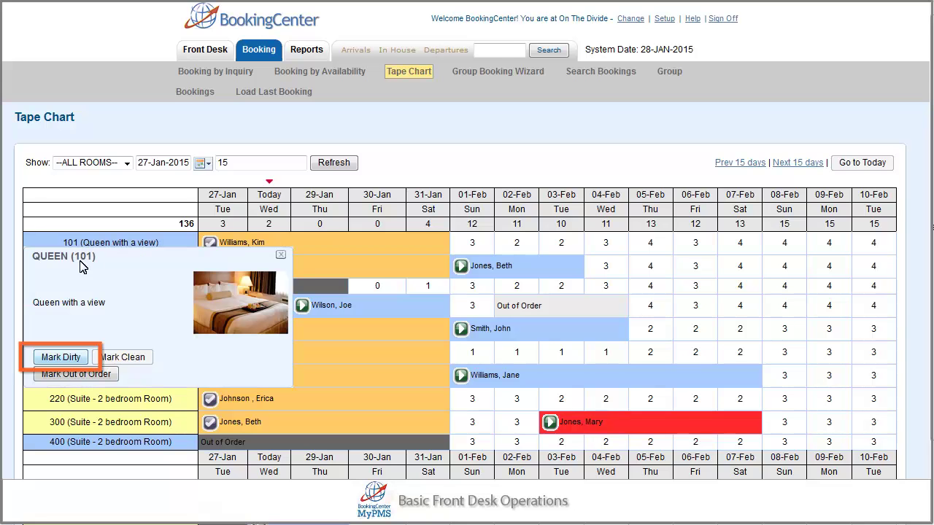
{"action": "left_click", "coordinate": [64, 357]}
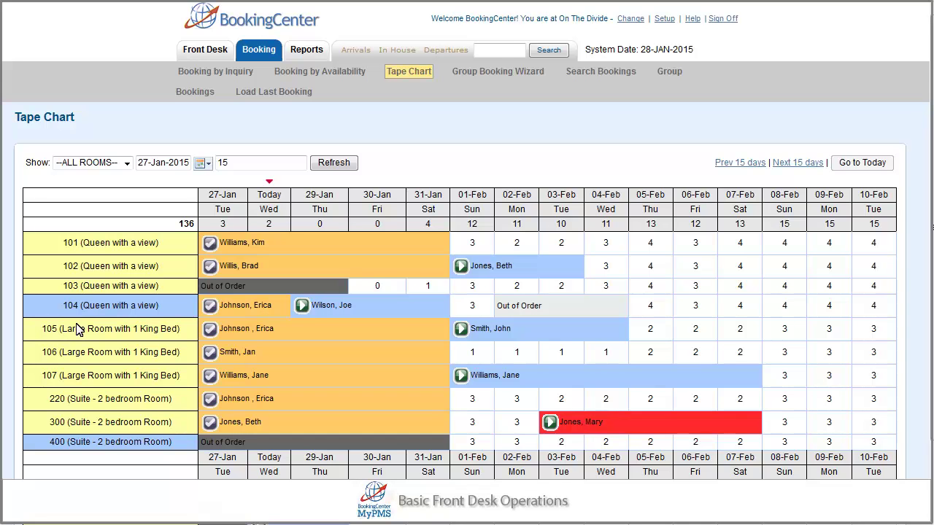
{"action": "left_click", "coordinate": [81, 244]}
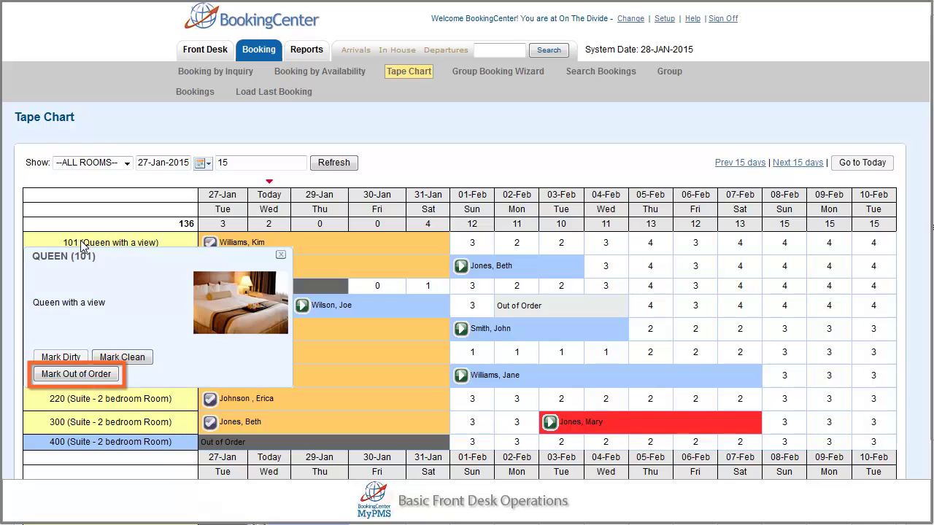
{"action": "left_click", "coordinate": [78, 375]}
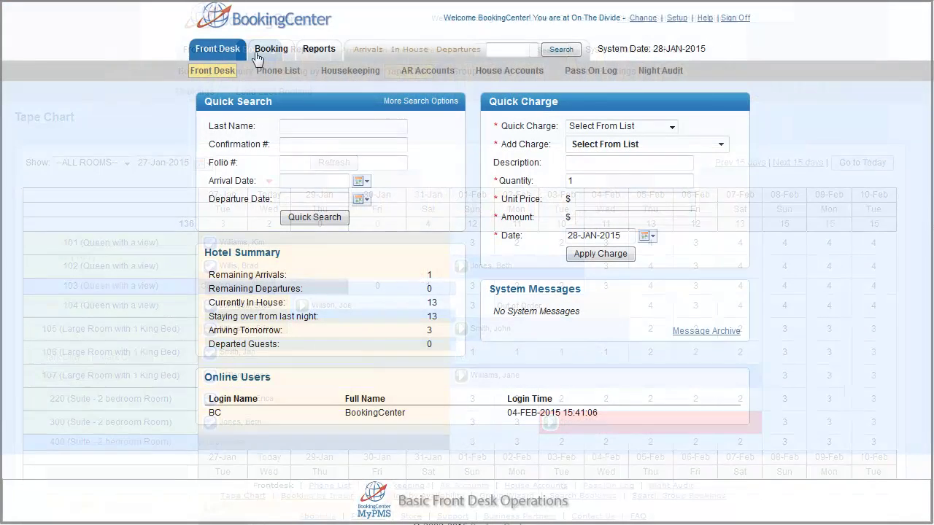
Go to Booking by Availability and select the Queen with a view cells for 31-Jan and 01-Feb
{"action": "left_click", "coordinate": [256, 58]}
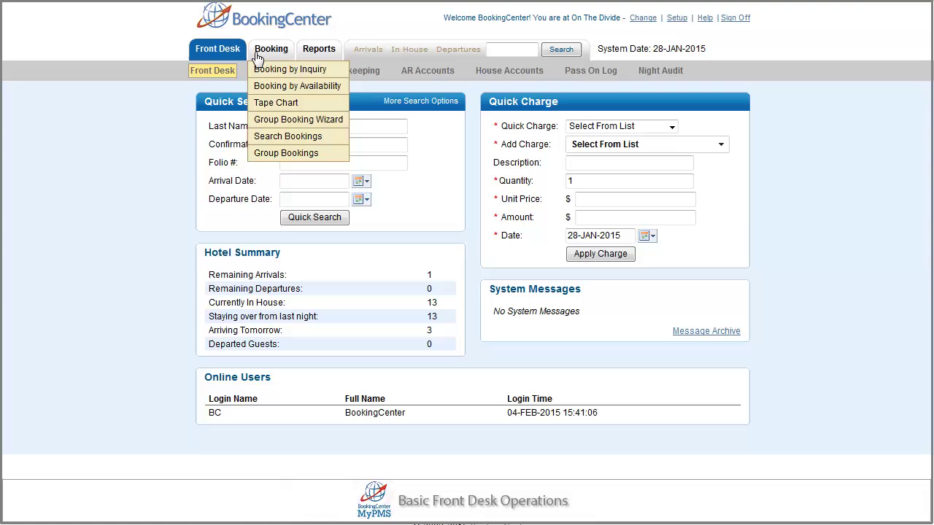
{"action": "left_click", "coordinate": [266, 86]}
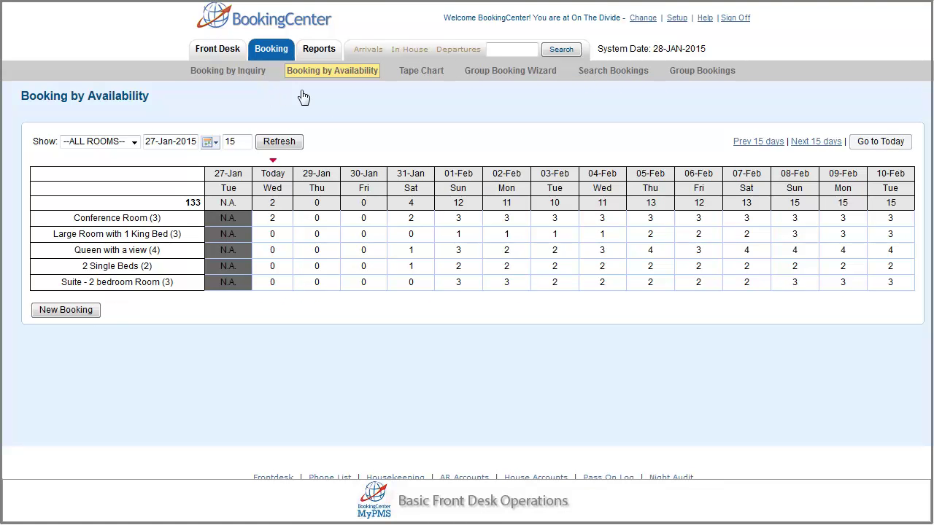
{"action": "left_click", "coordinate": [411, 252]}
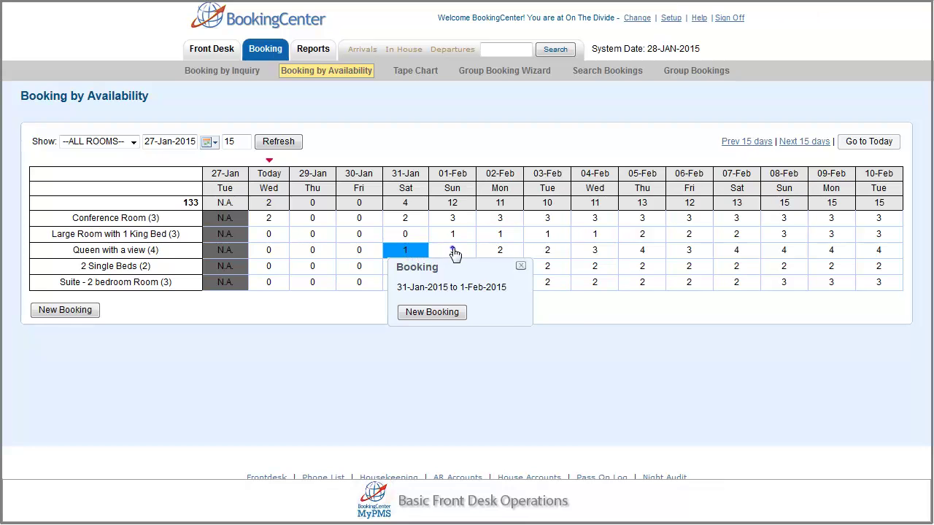
{"action": "left_click", "coordinate": [453, 252]}
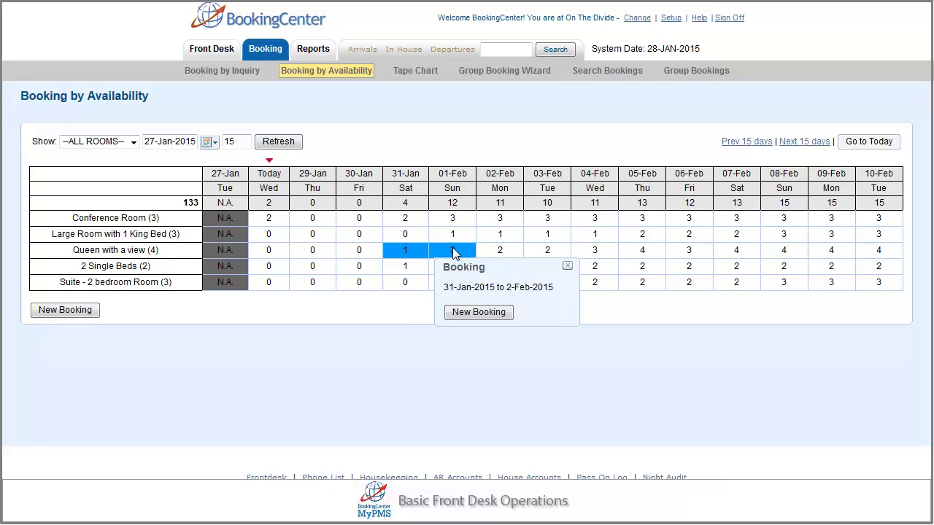
Set the new booking to 2 adults, room 103, QUEEN rate, and refresh rates to $150.00 total
{"action": "left_click", "coordinate": [464, 313]}
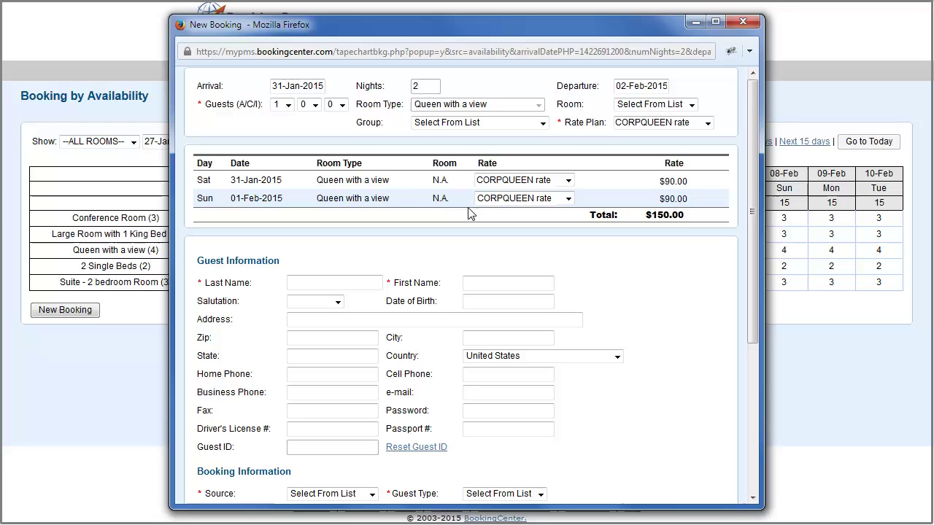
{"action": "left_click", "coordinate": [288, 106]}
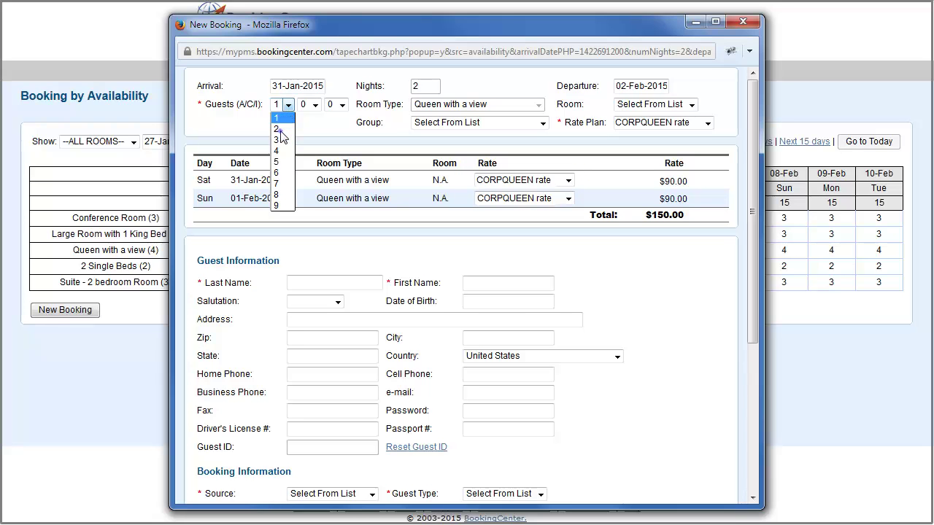
{"action": "left_click", "coordinate": [280, 130]}
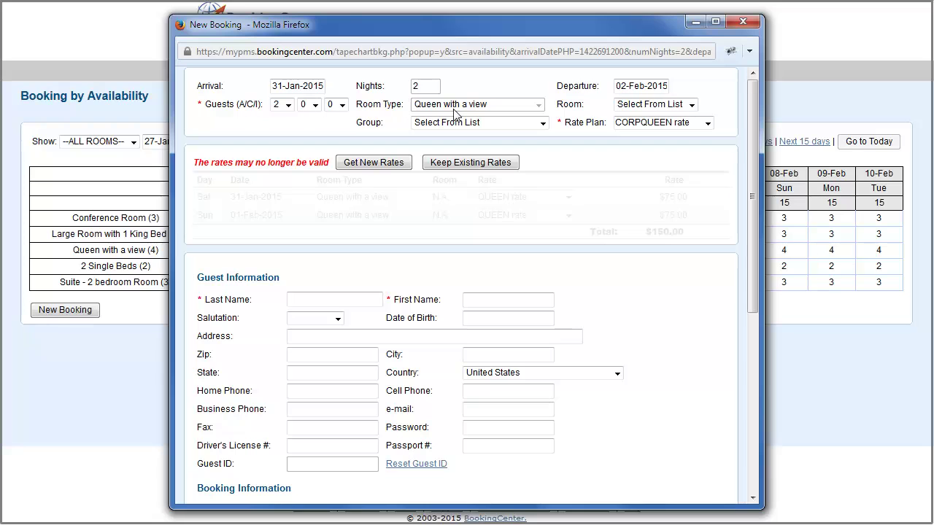
{"action": "left_click", "coordinate": [691, 105]}
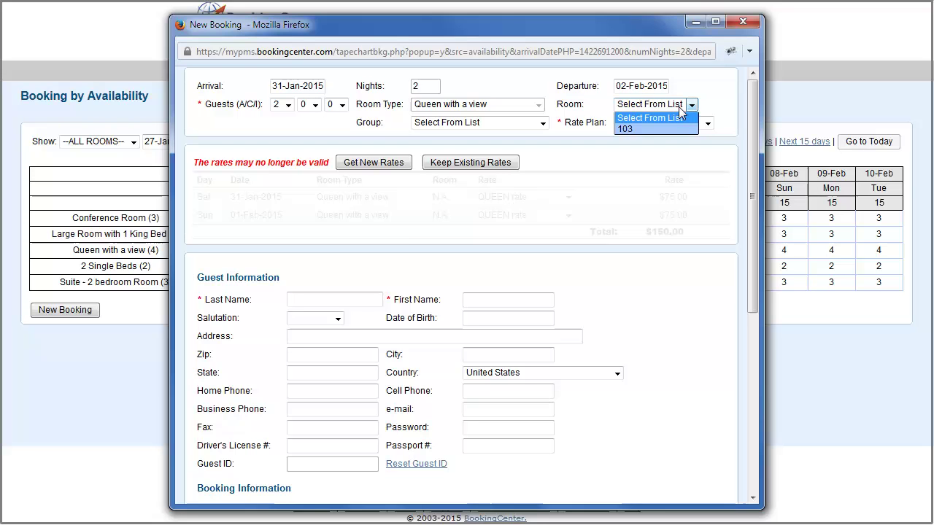
{"action": "left_click", "coordinate": [677, 129]}
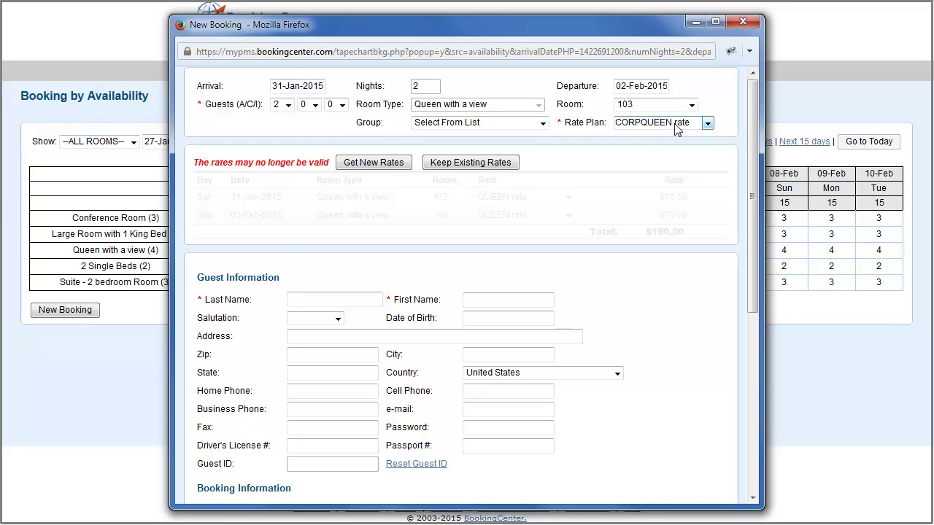
{"action": "left_click", "coordinate": [677, 128]}
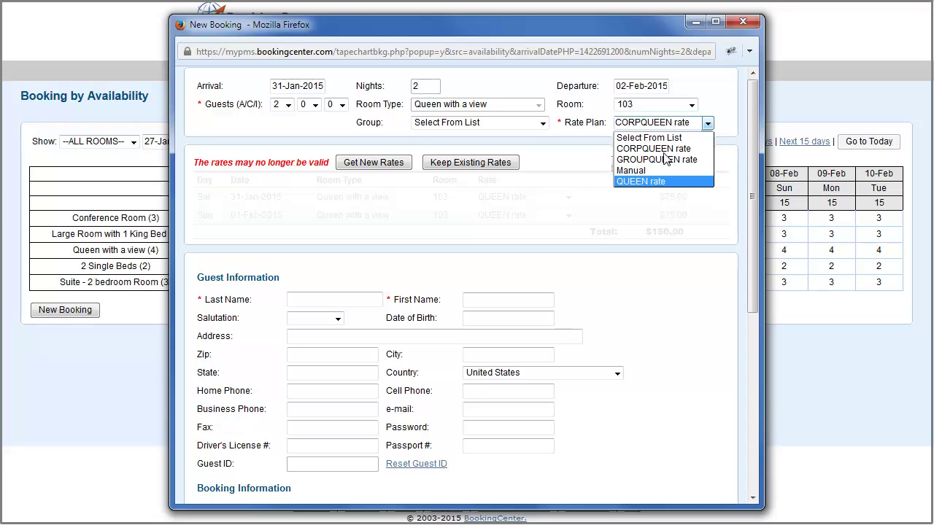
{"action": "left_click", "coordinate": [663, 182]}
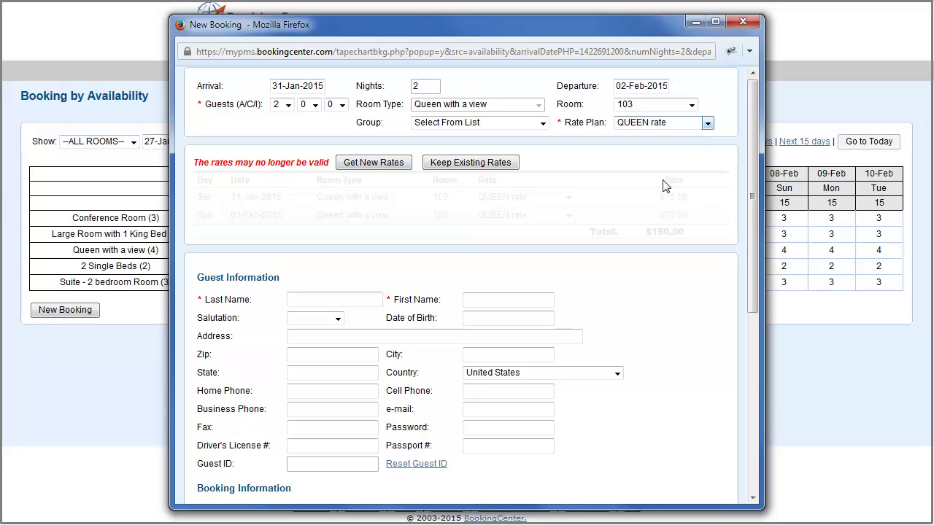
{"action": "left_click", "coordinate": [357, 164]}
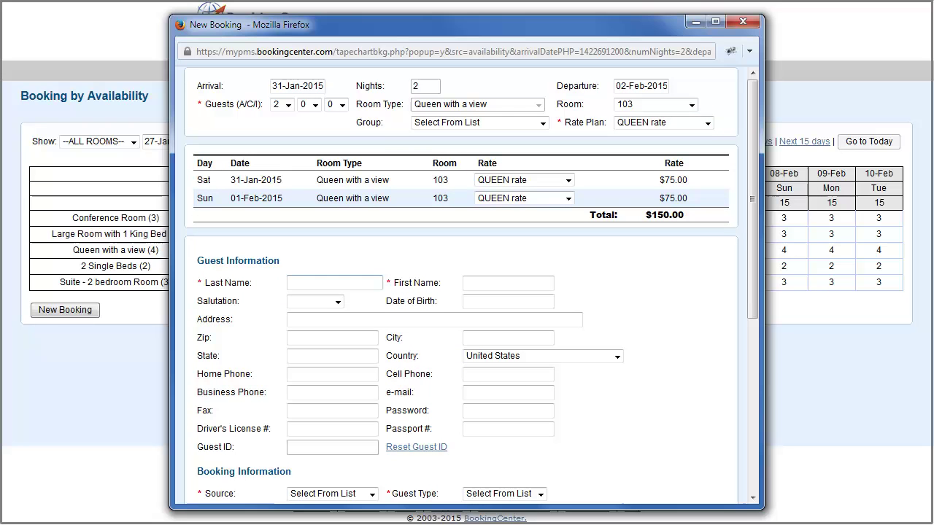
Search the guest's surname and fill the form with the returning guest's saved details
{"action": "type", "text": "Jon"}
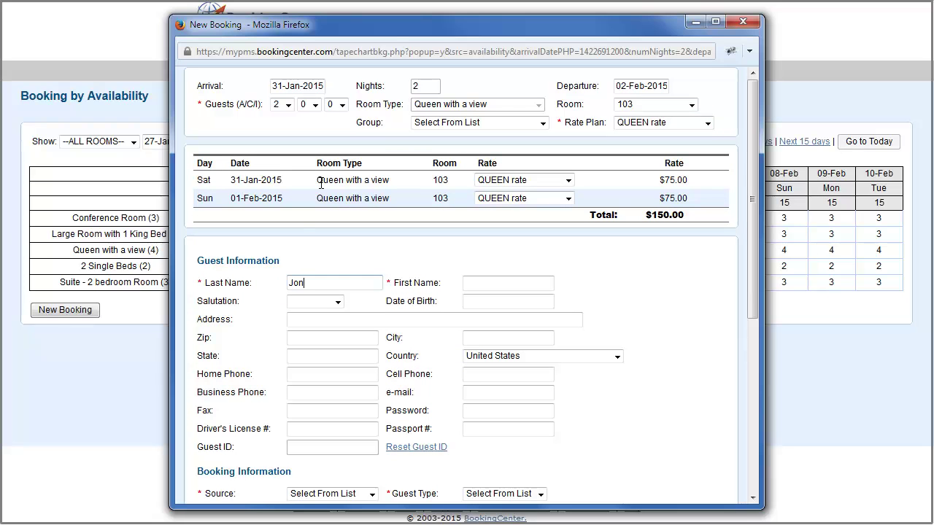
{"action": "left_click", "coordinate": [301, 286]}
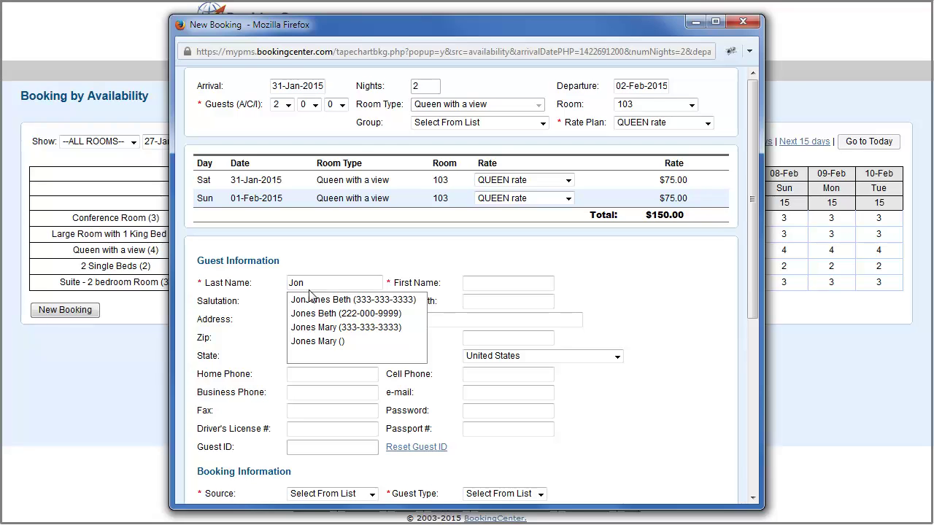
{"action": "left_click", "coordinate": [310, 328]}
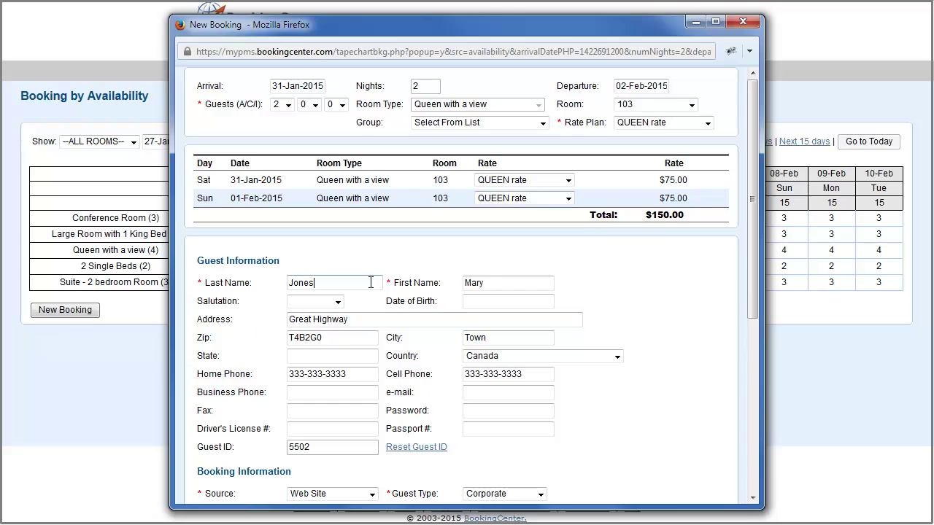
{"action": "scroll", "coordinate": [370, 278], "scroll_direction": "down", "scroll_amount": 6}
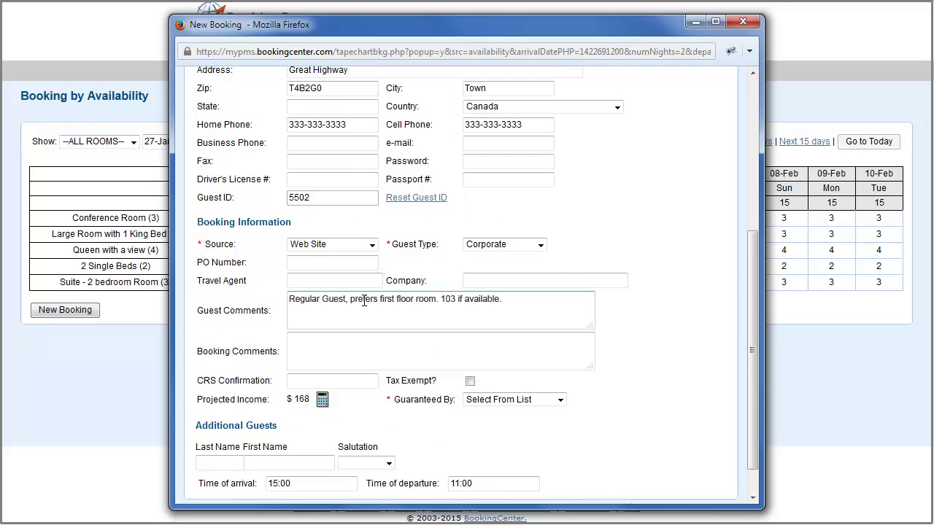
{"action": "scroll", "coordinate": [367, 296], "scroll_direction": "down", "scroll_amount": 1}
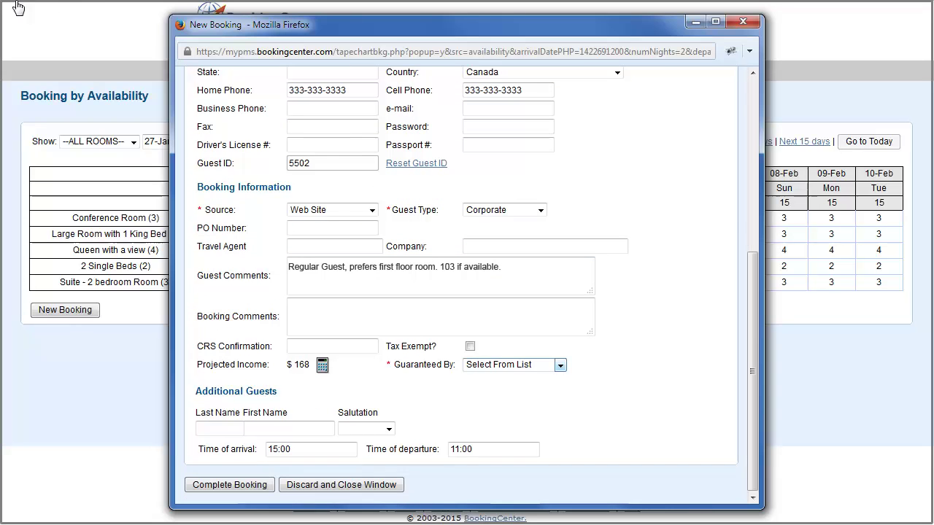
{"action": "left_click", "coordinate": [276, 275]}
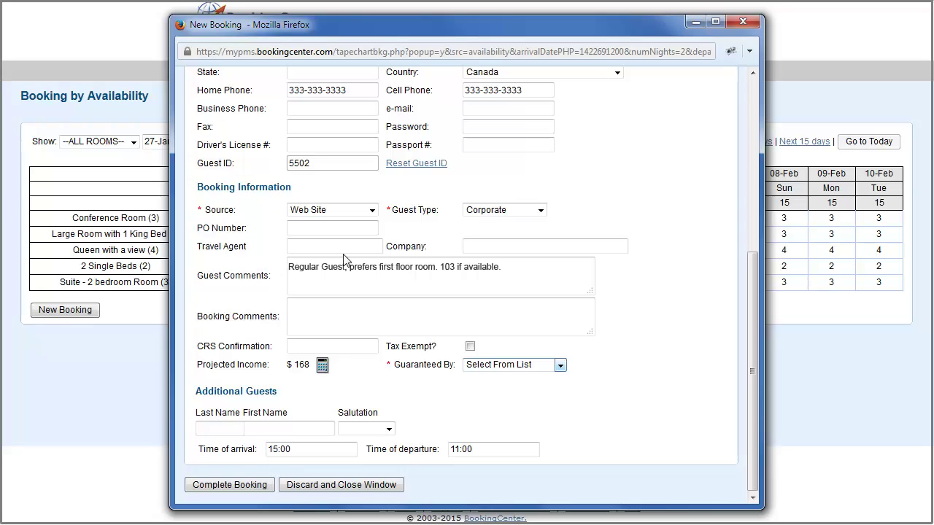
Set booking source to Walk In and guest type to Casual, then choose the guarantee method
{"action": "left_click", "coordinate": [371, 211]}
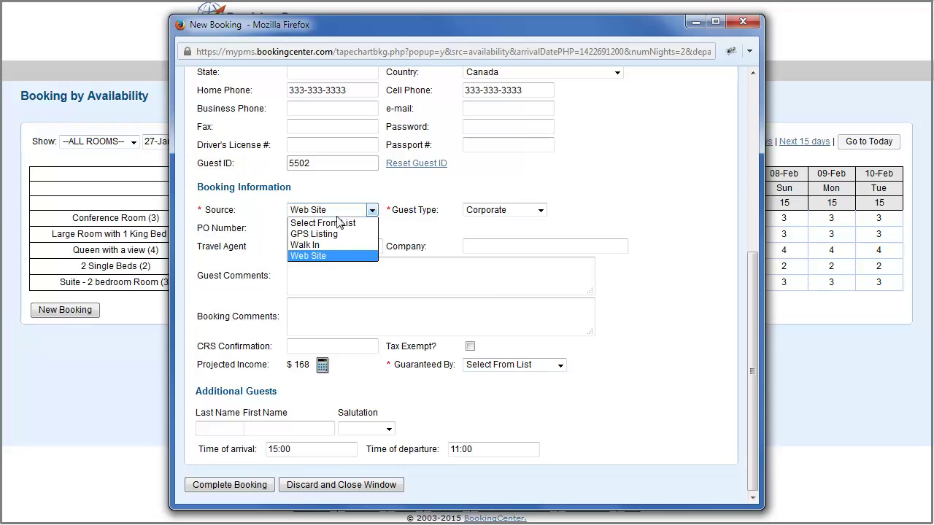
{"action": "left_click", "coordinate": [328, 246]}
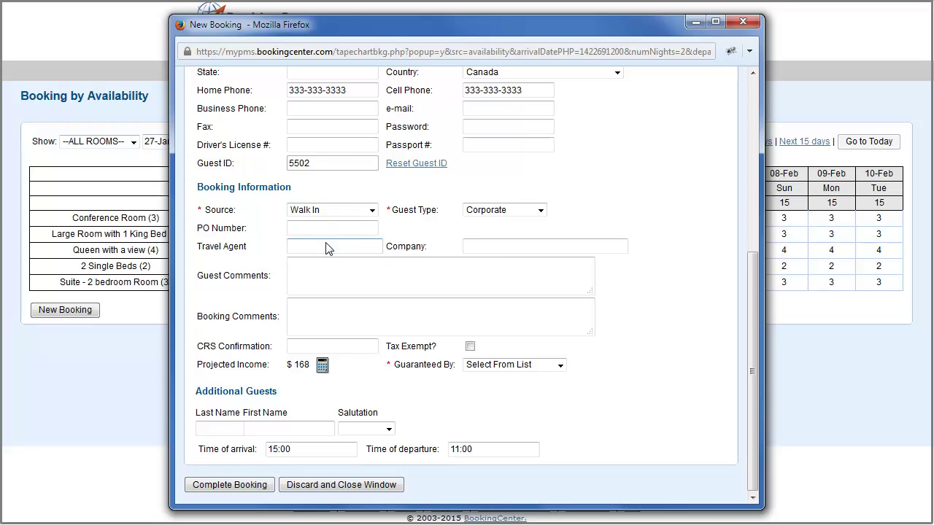
{"action": "left_click", "coordinate": [540, 211]}
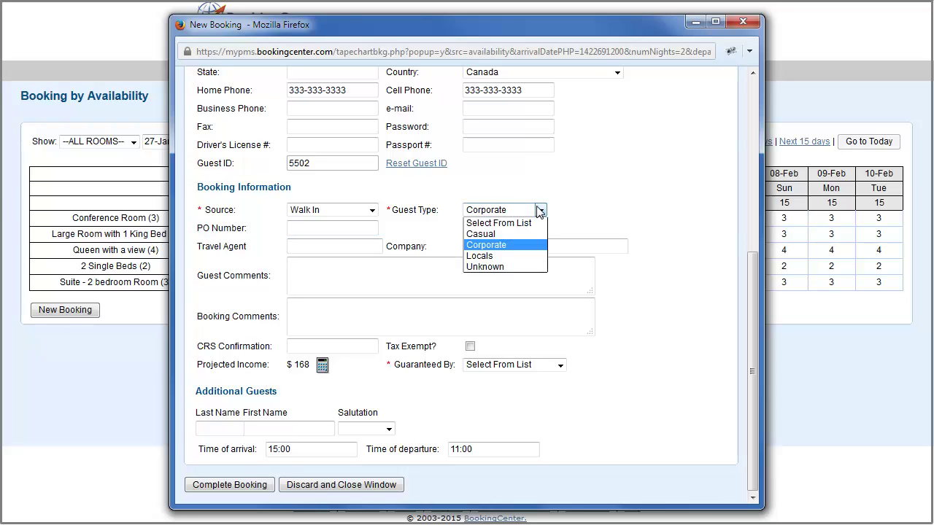
{"action": "left_click", "coordinate": [502, 234]}
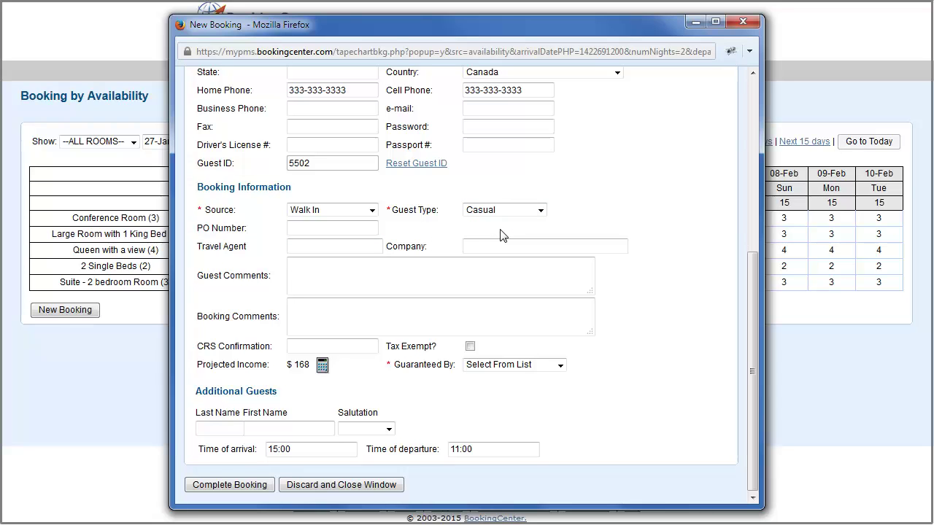
{"action": "left_click", "coordinate": [508, 366]}
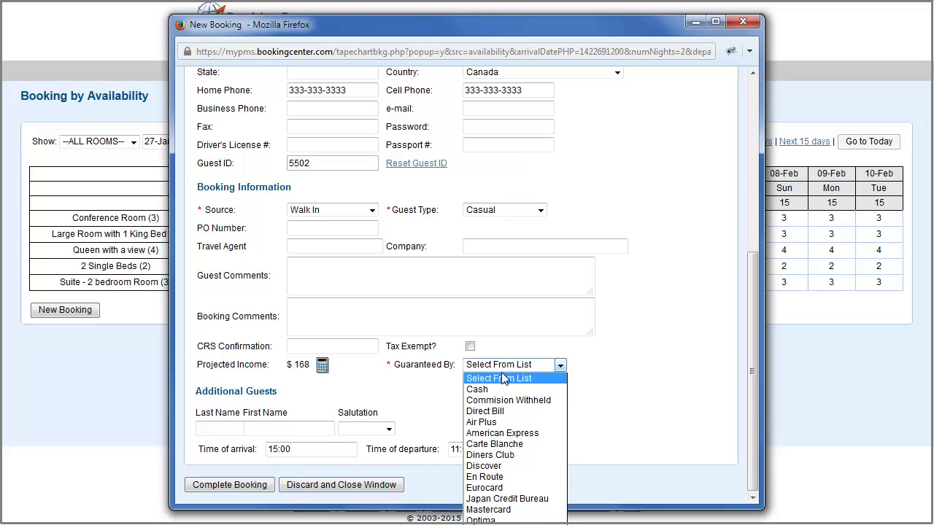
Guarantee the booking with the guest's American Express card number and complete the booking
{"action": "left_click", "coordinate": [502, 433]}
{"action": "scroll", "coordinate": [304, 435], "scroll_direction": "down", "scroll_amount": 3}
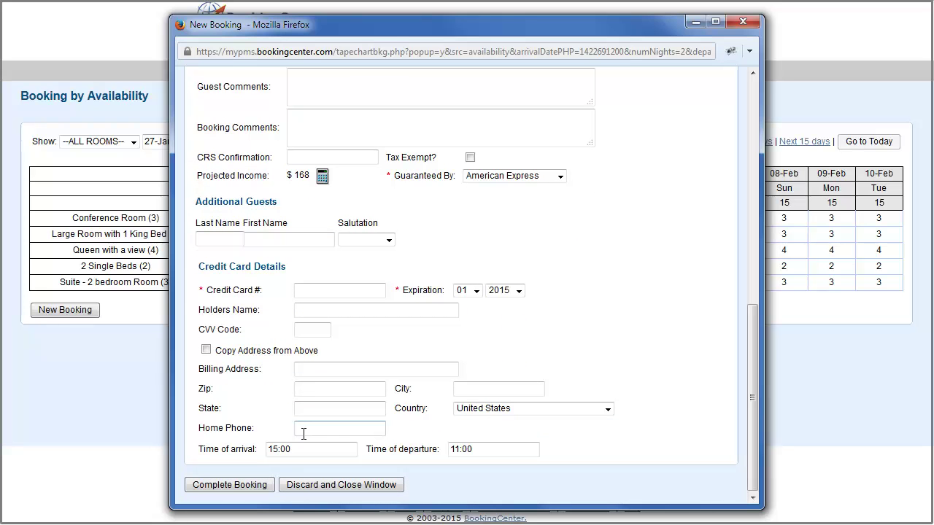
{"action": "left_click", "coordinate": [317, 290]}
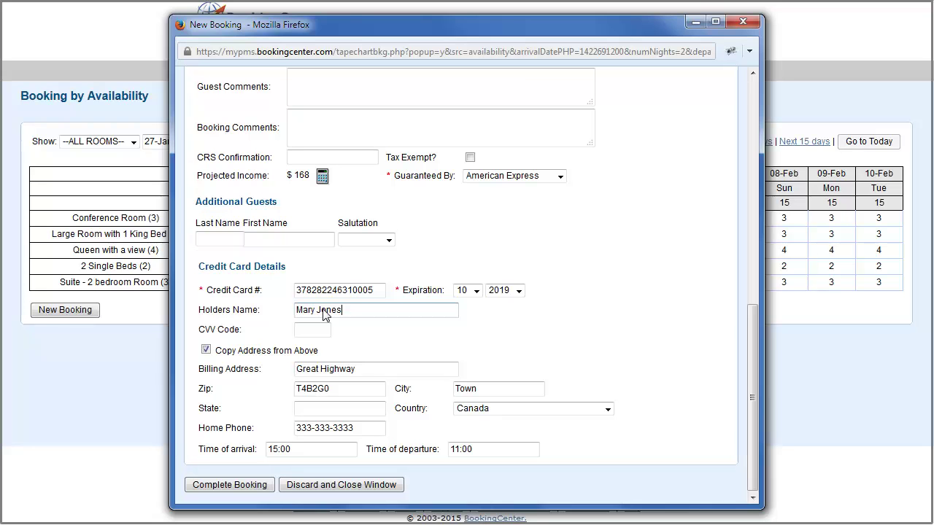
{"action": "left_click", "coordinate": [227, 485]}
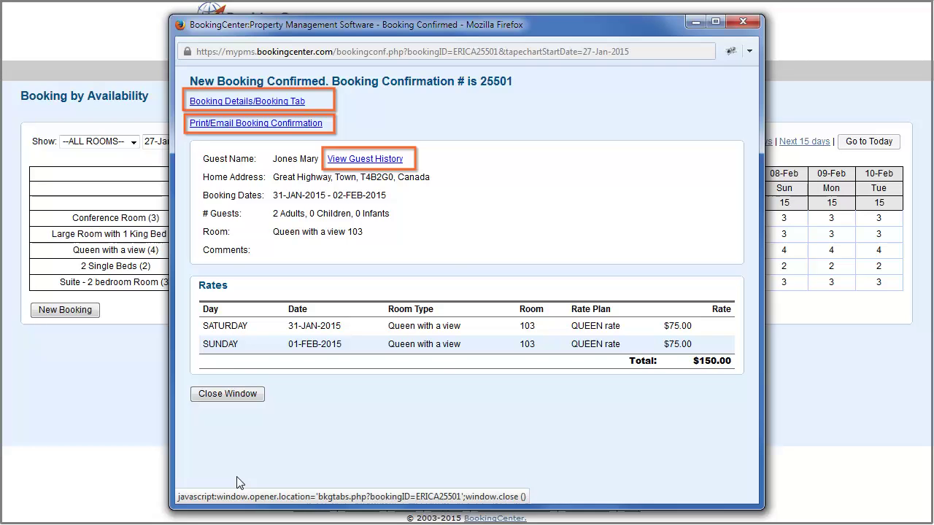
Apply a $100.00 American Express payment to the new booking's folio, then view its letters
{"action": "left_click", "coordinate": [261, 101]}
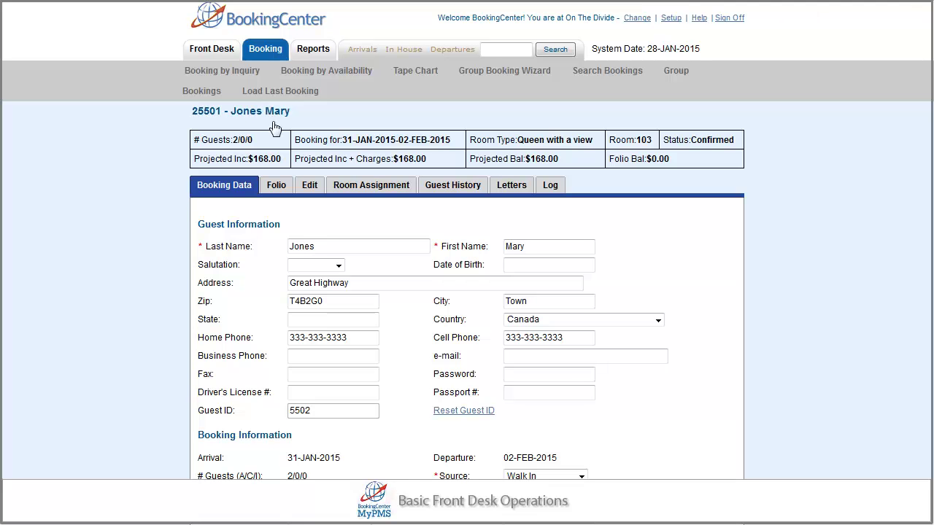
{"action": "left_click", "coordinate": [276, 187]}
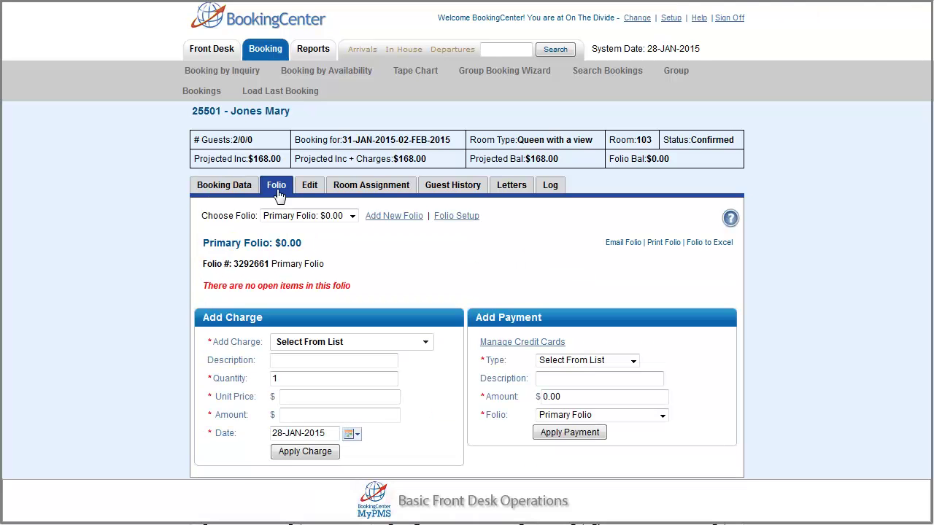
{"action": "left_click", "coordinate": [632, 360]}
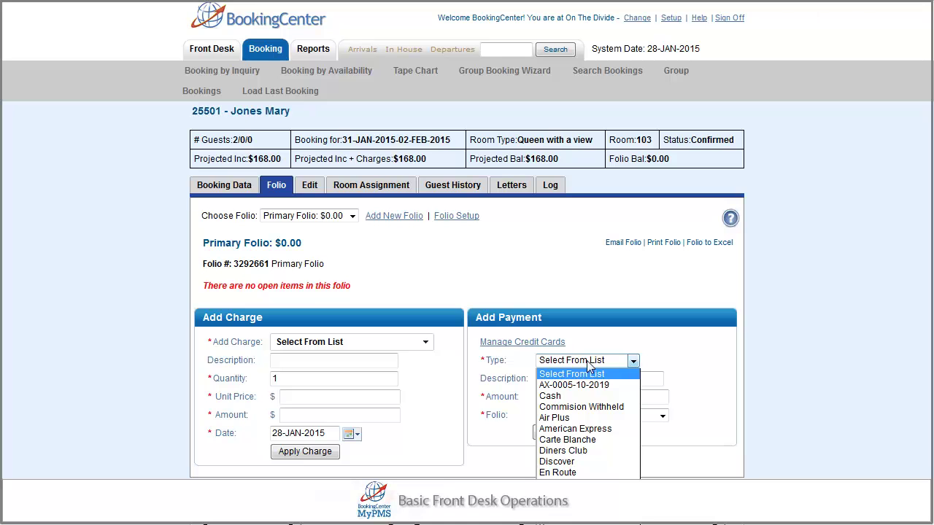
{"action": "left_click", "coordinate": [572, 385]}
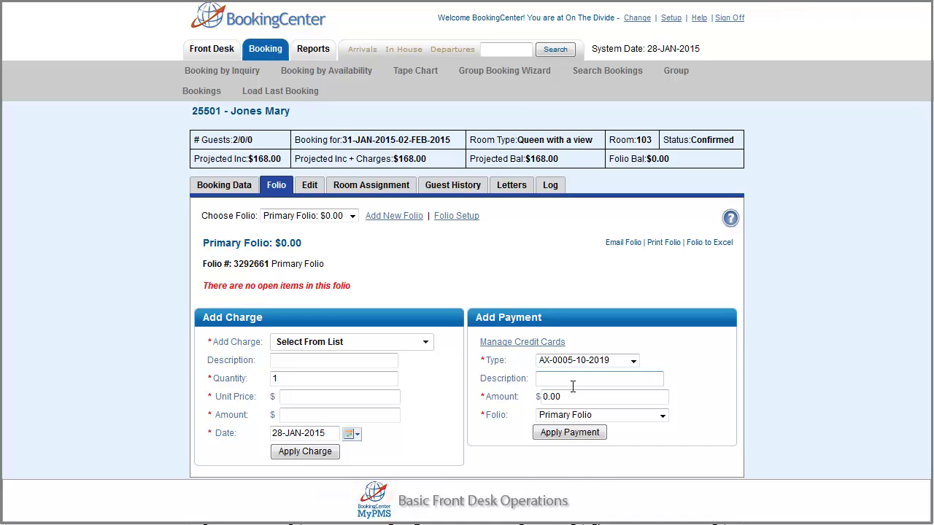
{"action": "left_click", "coordinate": [567, 397]}
{"action": "type", "text": "100.00"}
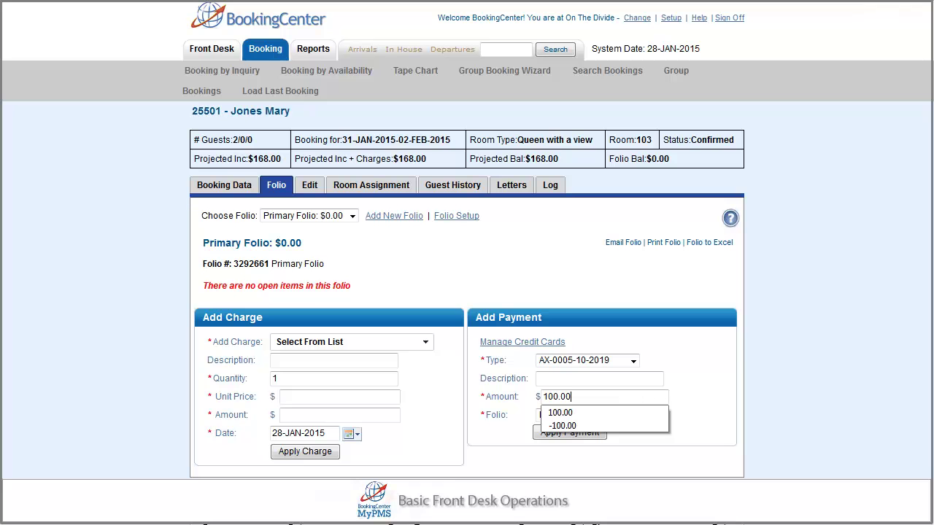
{"action": "left_click", "coordinate": [569, 403]}
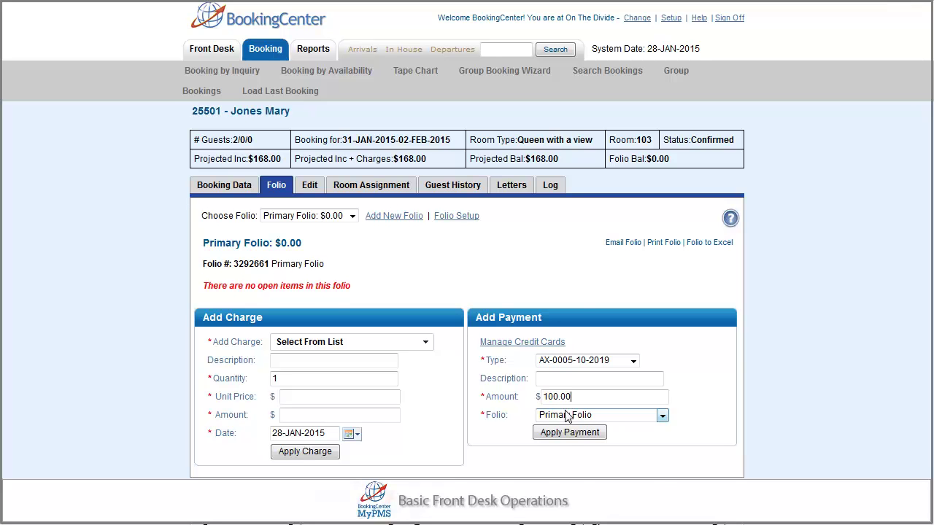
{"action": "left_click", "coordinate": [569, 432]}
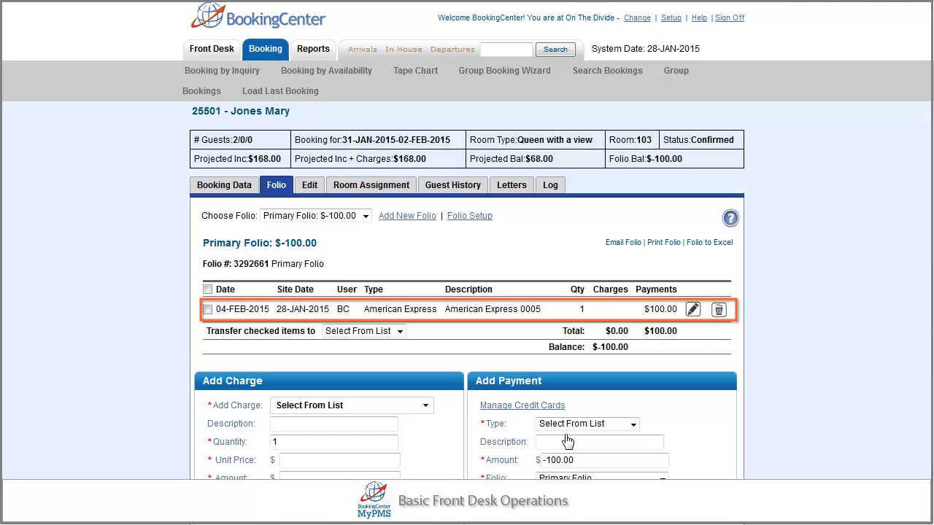
{"action": "left_click", "coordinate": [512, 187]}
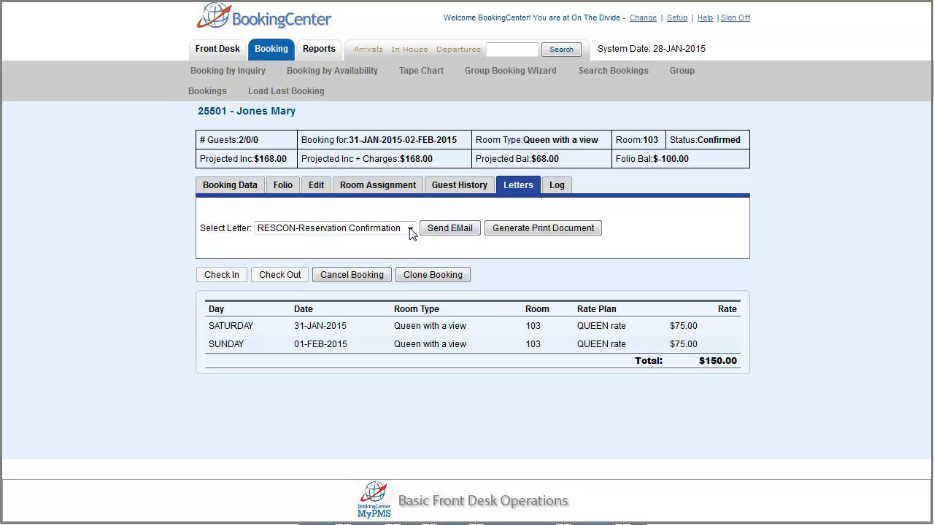
E-mail the RESCON Reservation Confirmation letter to the guest
{"action": "left_click", "coordinate": [449, 231]}
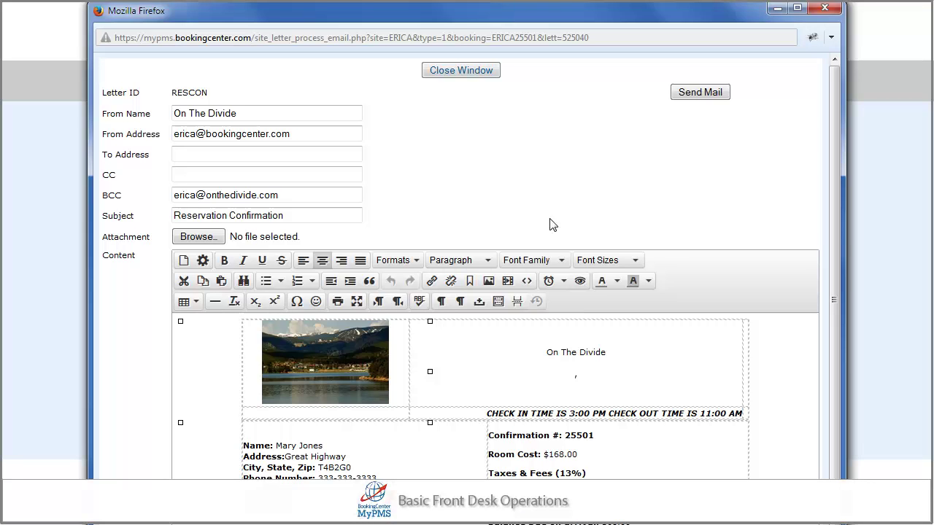
{"action": "left_click", "coordinate": [699, 93]}
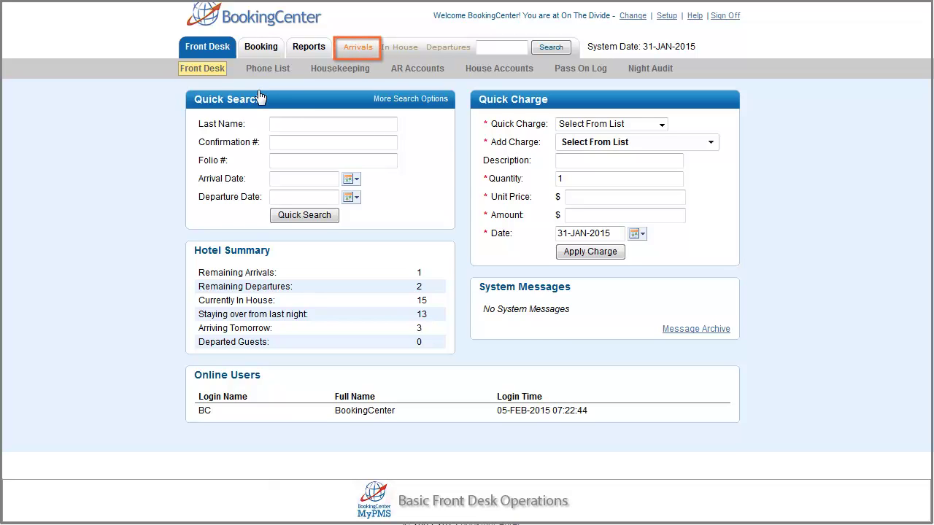
View today's arrivals list showing the guest due in room 103, then close it
{"action": "left_click", "coordinate": [361, 48]}
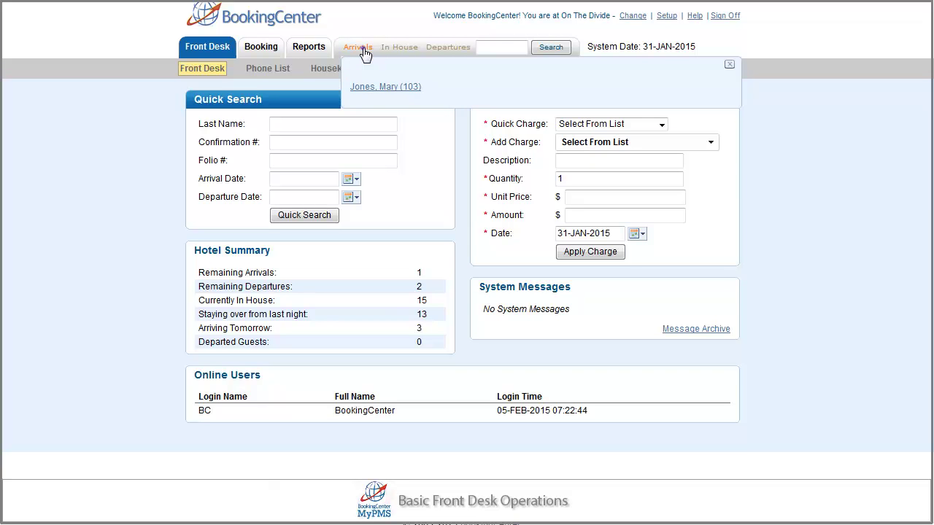
{"action": "left_click", "coordinate": [362, 51]}
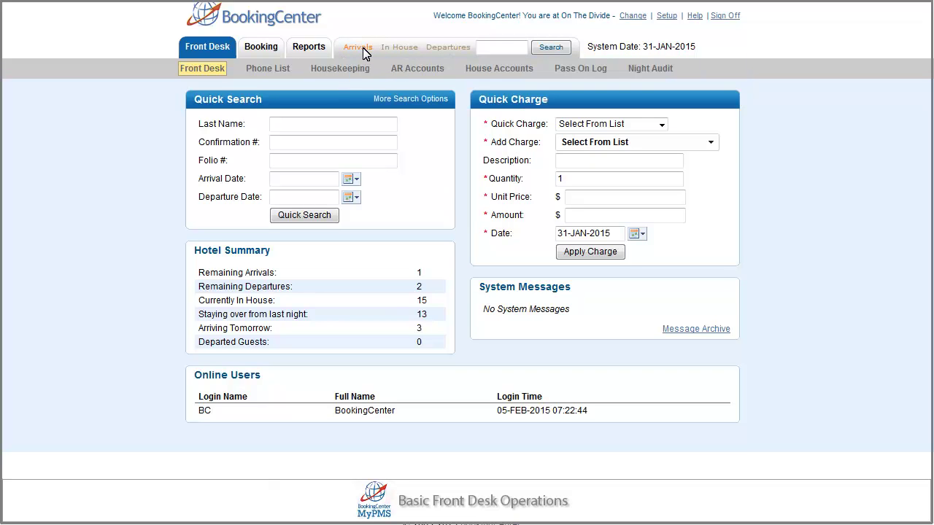
Check the room 103 booking on the tape chart, which shows status Confirmed
{"action": "left_click", "coordinate": [264, 49]}
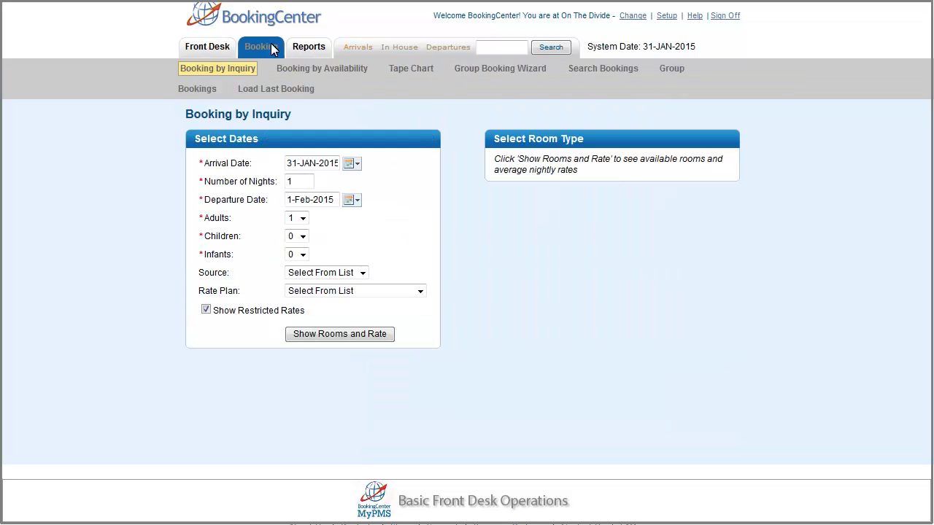
{"action": "left_click", "coordinate": [399, 67]}
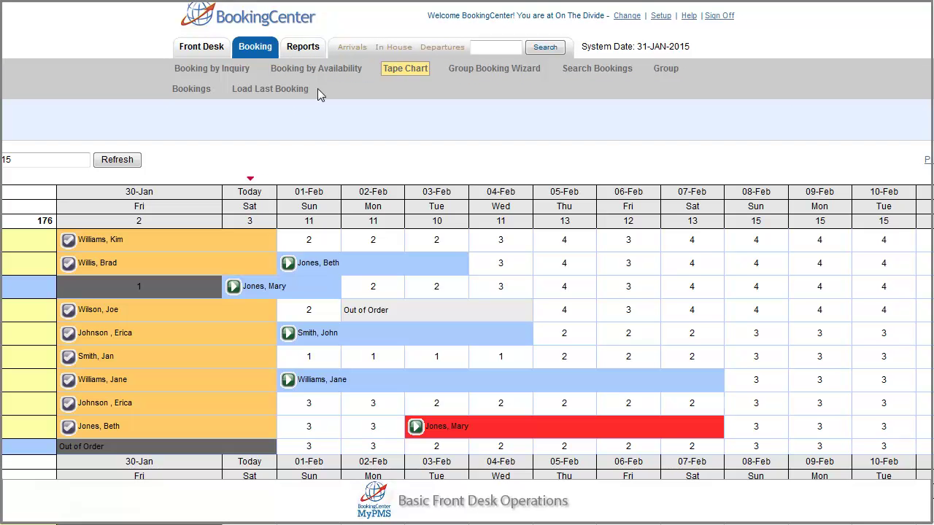
{"action": "left_click", "coordinate": [255, 287]}
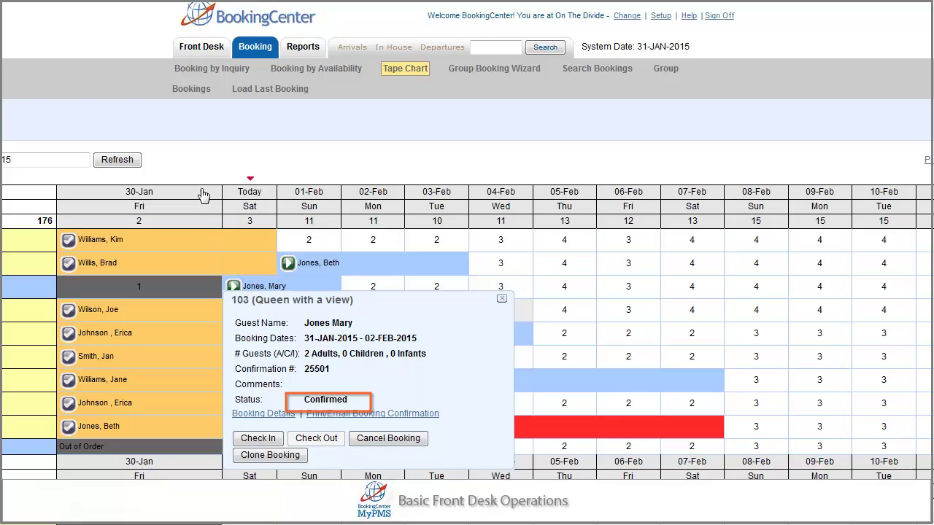
Quick-search the front desk by the guest's last name, then bring up Search Bookings
{"action": "left_click", "coordinate": [196, 48]}
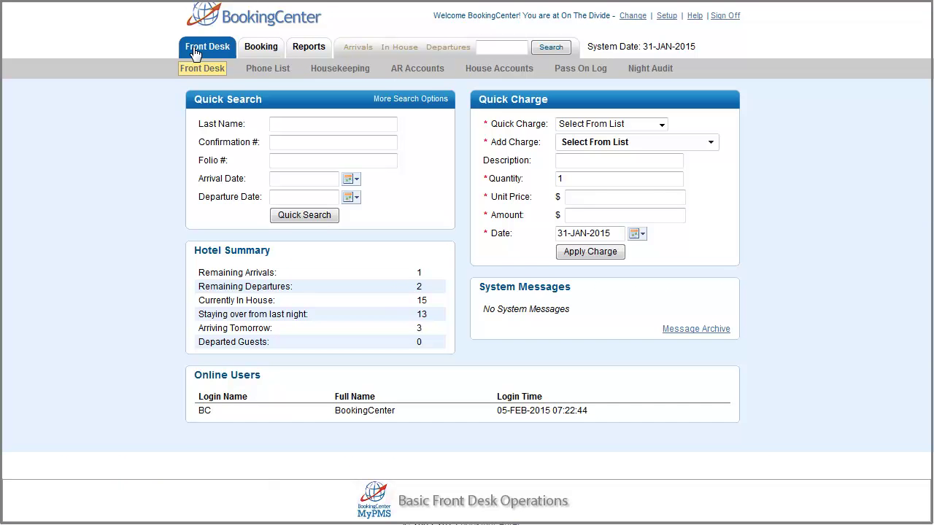
{"action": "left_click", "coordinate": [277, 126]}
{"action": "type", "text": "Jones"}
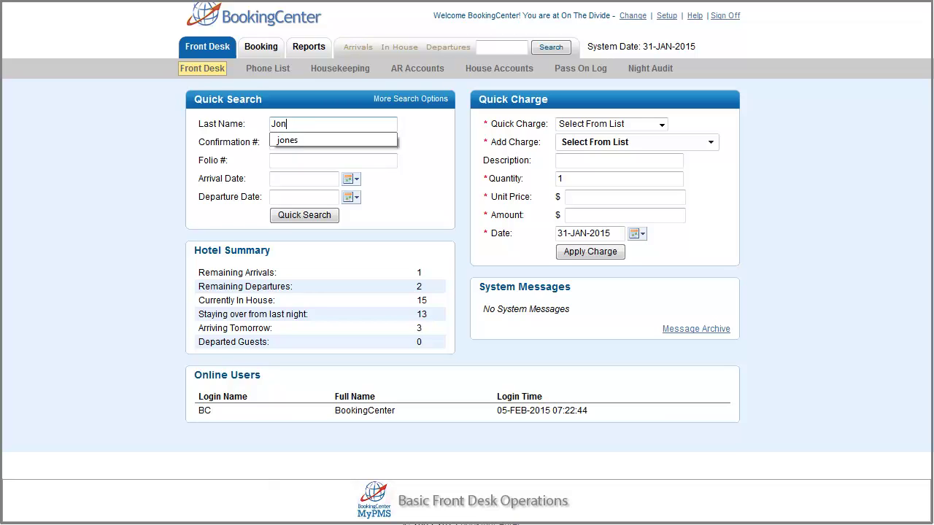
{"action": "left_click", "coordinate": [287, 141]}
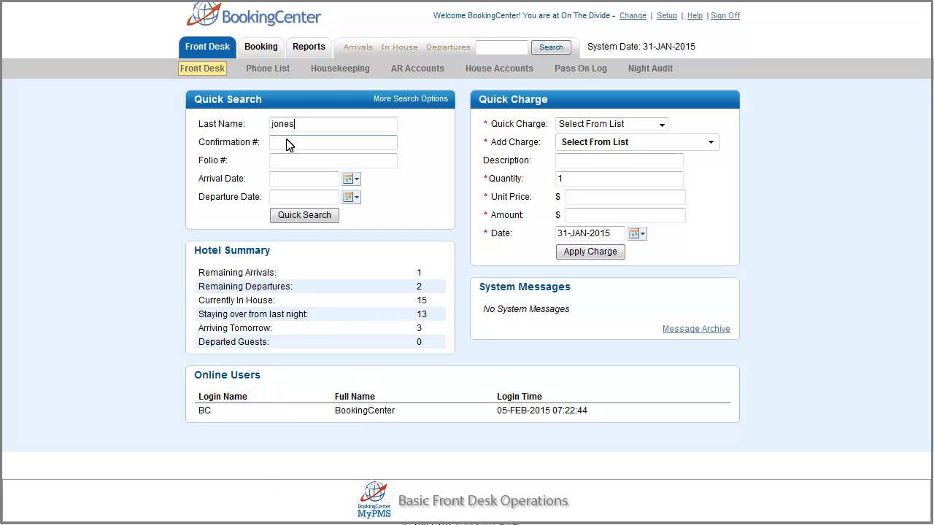
{"action": "left_click", "coordinate": [272, 48]}
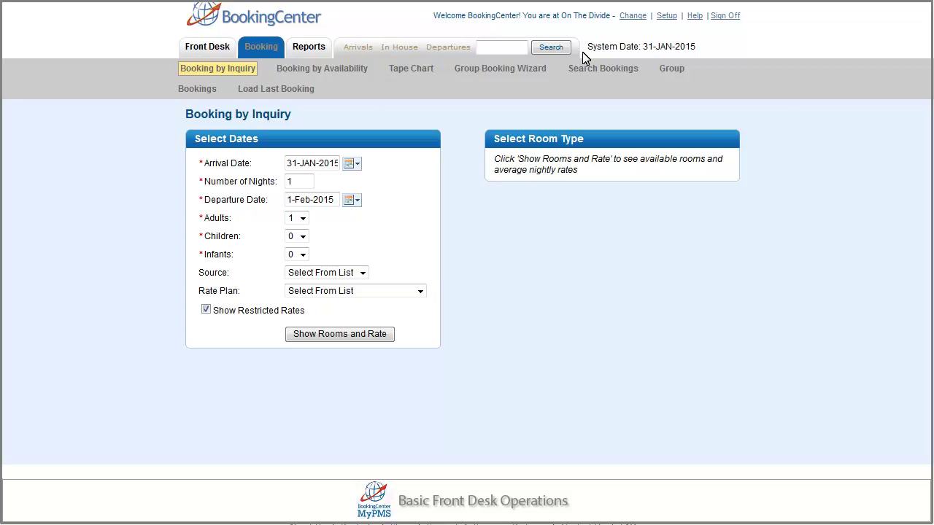
{"action": "left_click", "coordinate": [625, 66]}
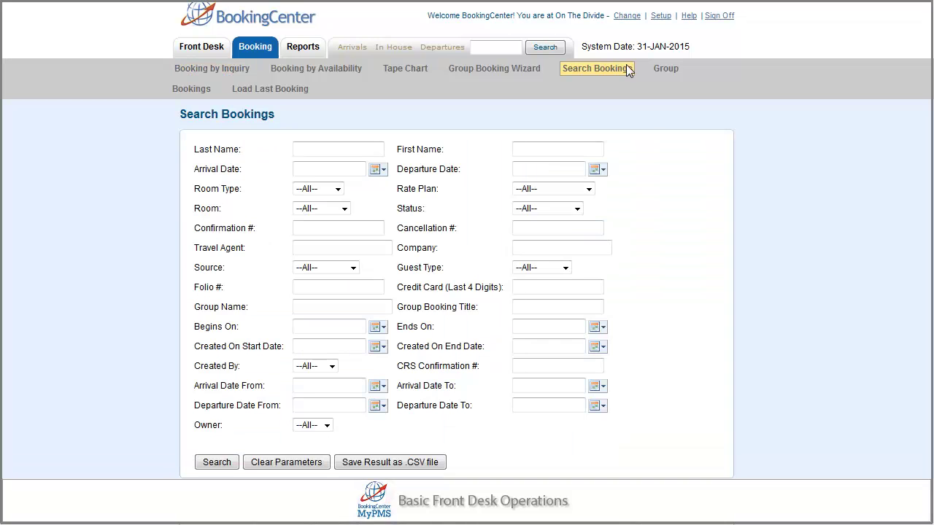
Search the front desk quick search by the guest's surname instead of room 107
{"action": "left_click", "coordinate": [202, 50]}
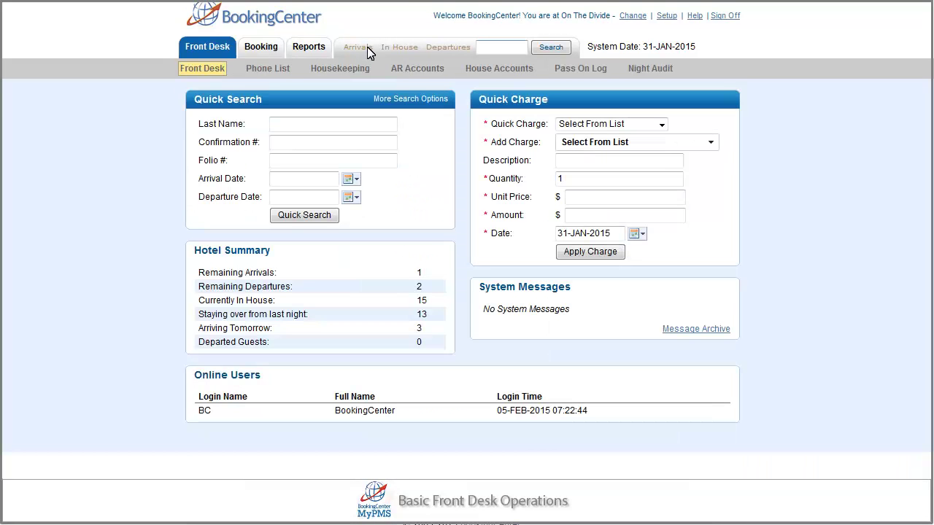
{"action": "left_click", "coordinate": [481, 48]}
{"action": "type", "text": "Jones"}
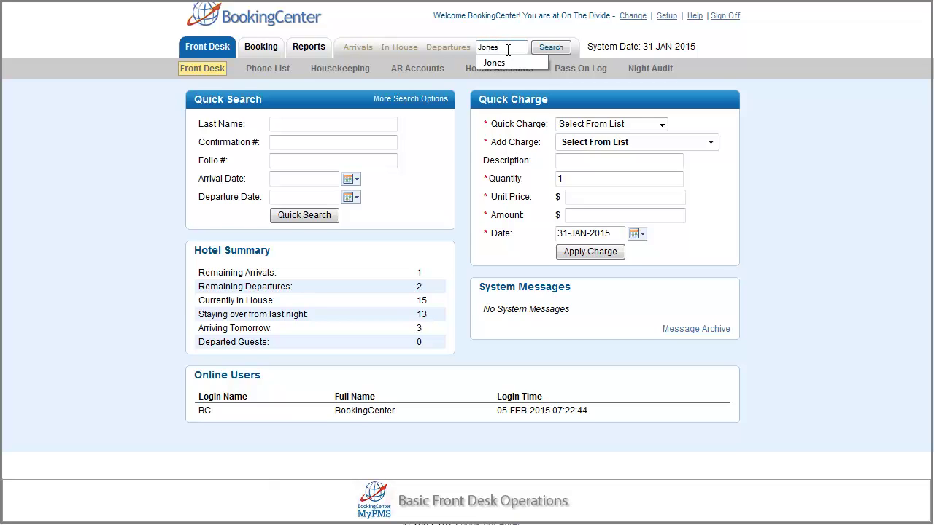
{"action": "left_click", "coordinate": [507, 50]}
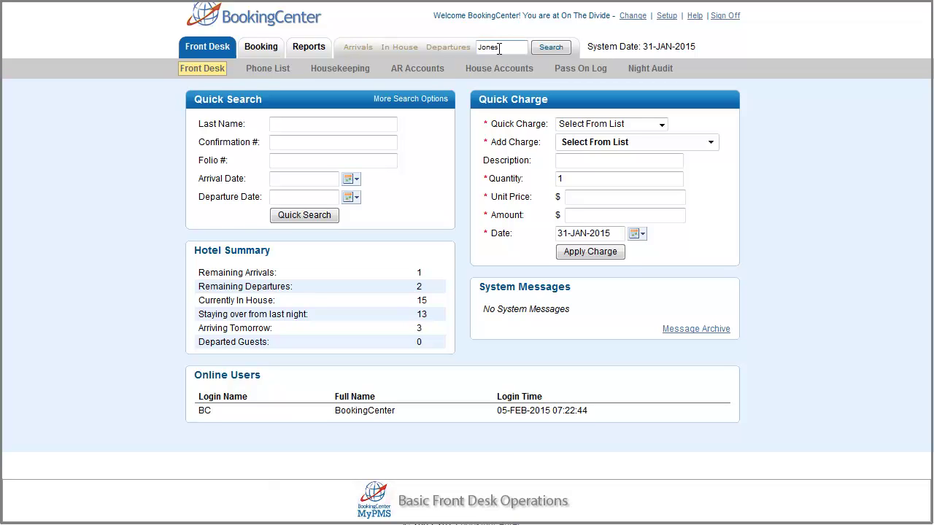
{"action": "key", "text": "Return"}
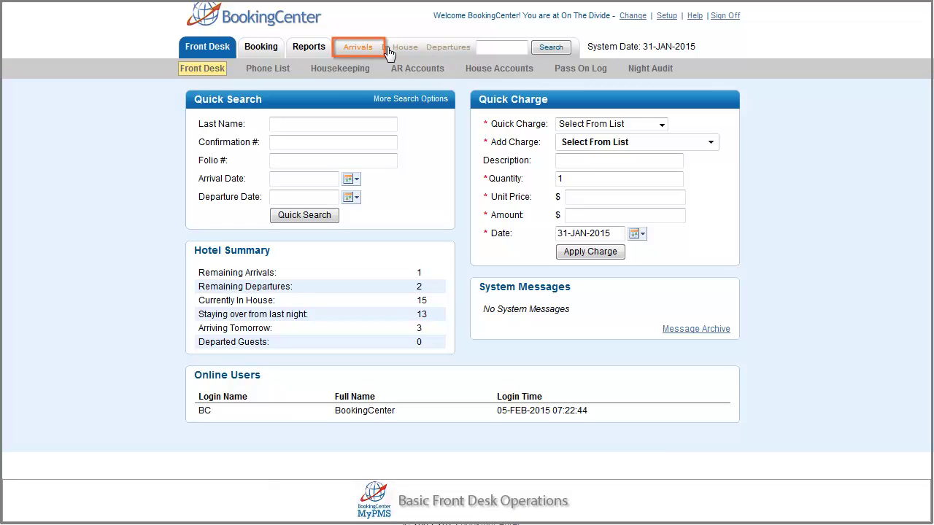
Open the arriving guest's room 103 booking and review its Guaranteed By options and stored cards
{"action": "left_click", "coordinate": [361, 47]}
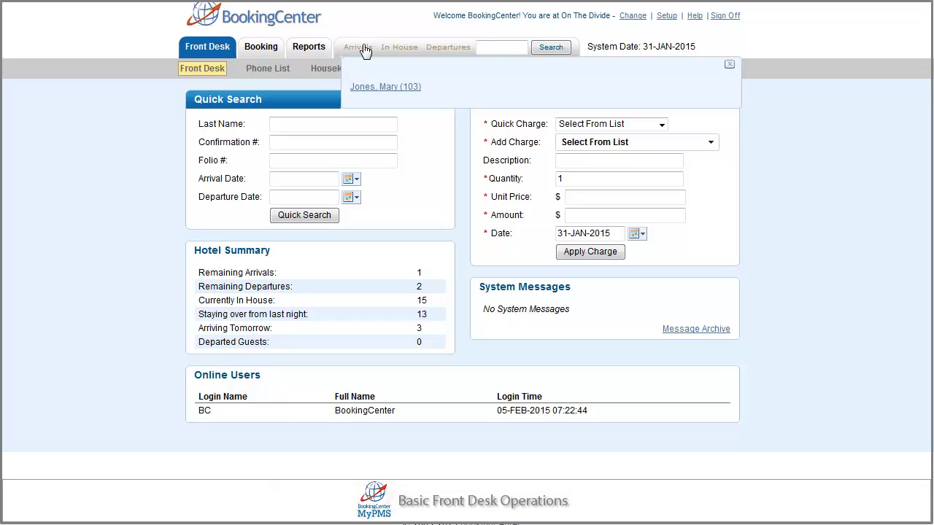
{"action": "left_click", "coordinate": [372, 86]}
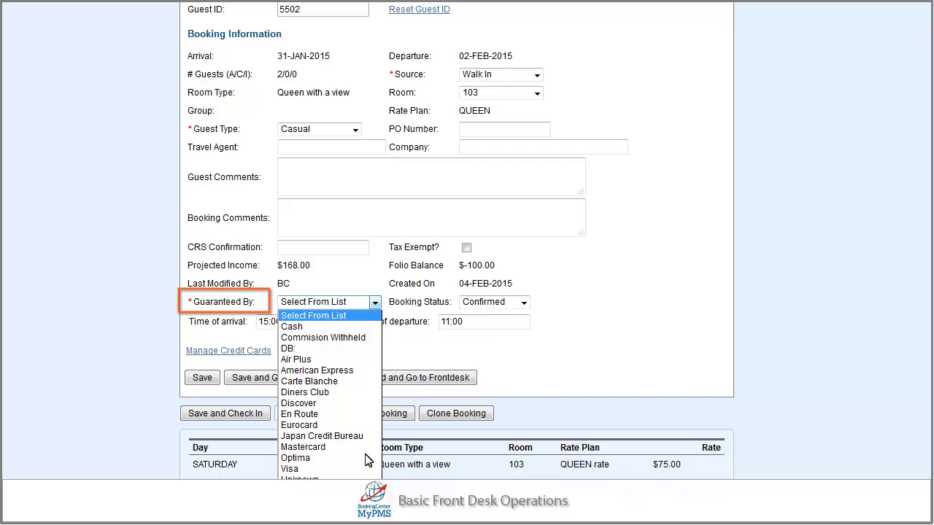
{"action": "left_click", "coordinate": [376, 304]}
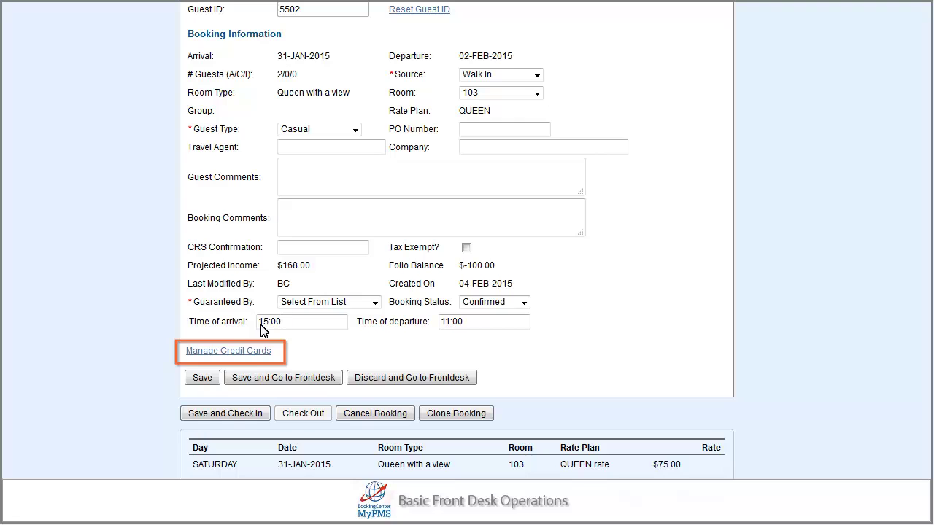
{"action": "left_click", "coordinate": [250, 351]}
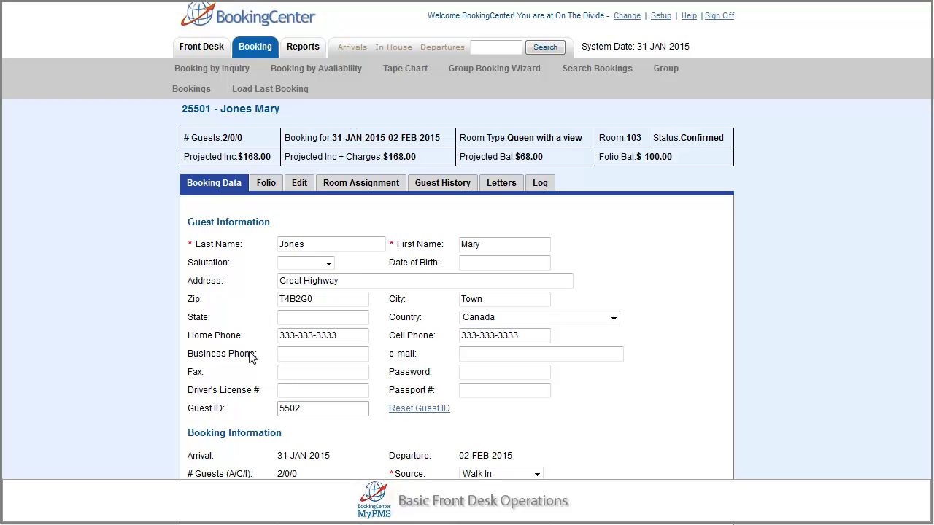
Generate the guest's Registration Card from the booking letters and check the guest into room 103
{"action": "left_click", "coordinate": [267, 183]}
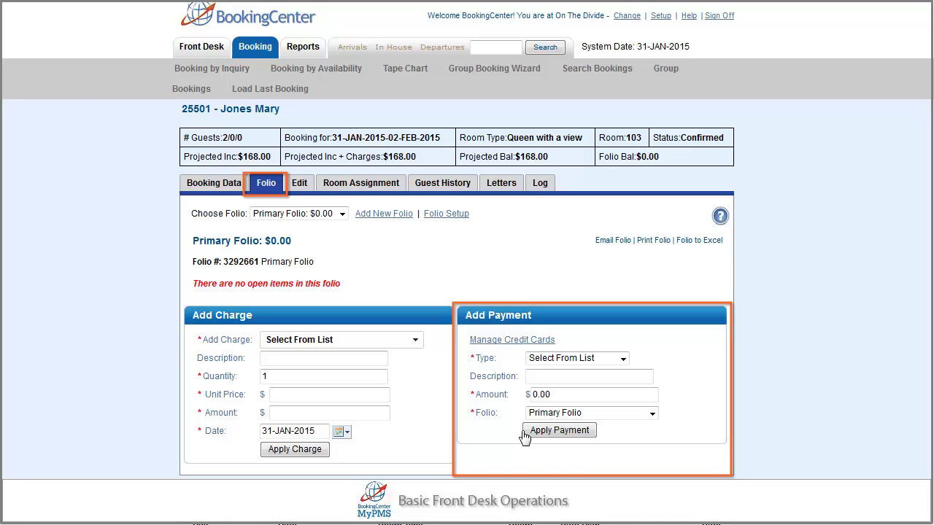
{"action": "left_click", "coordinate": [512, 189]}
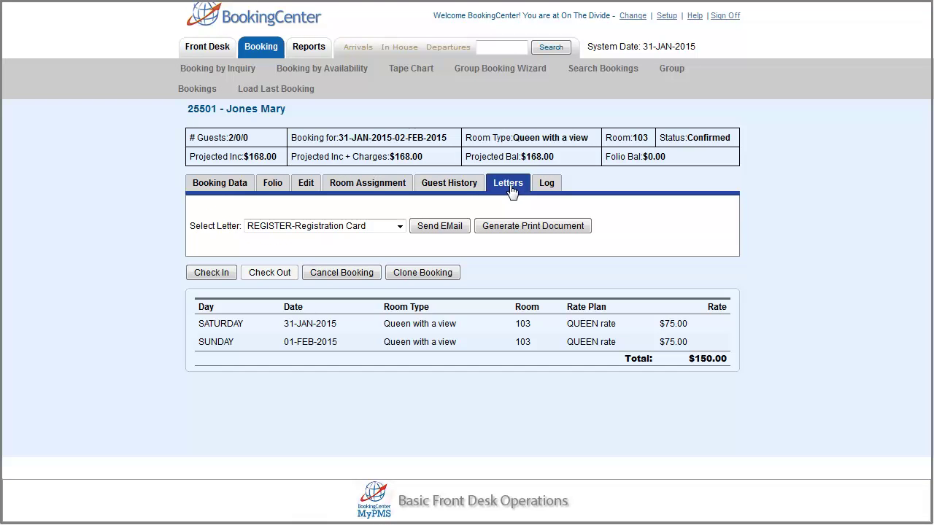
{"action": "left_click", "coordinate": [508, 228]}
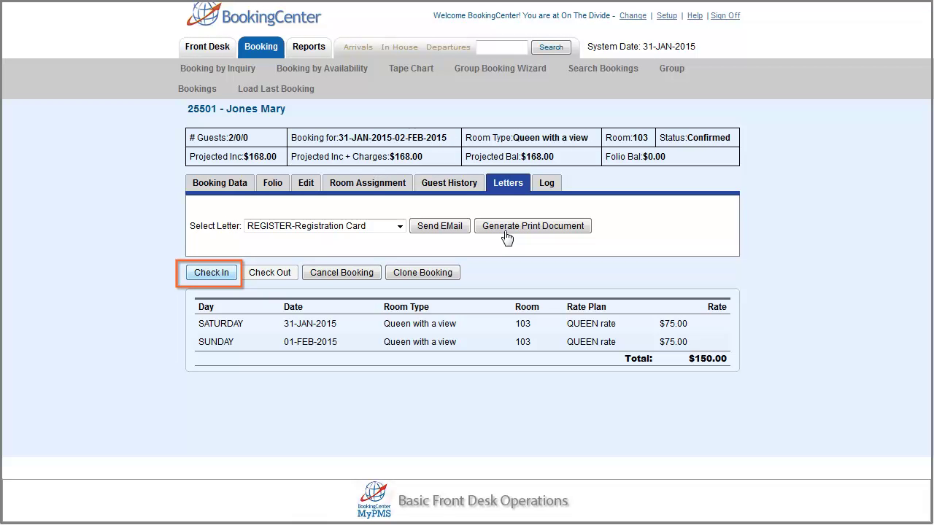
{"action": "left_click", "coordinate": [213, 274]}
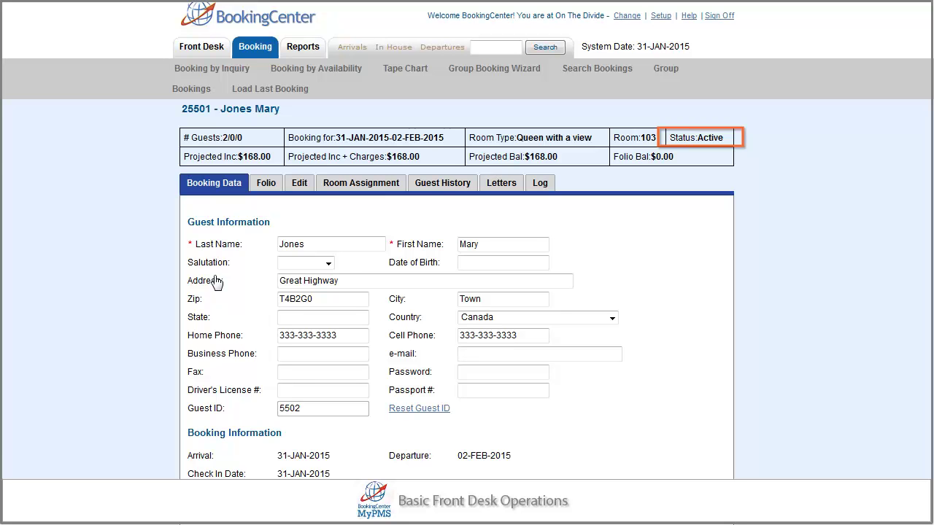
Confirm on the tape chart that the room 103 booking's status is Active
{"action": "left_click", "coordinate": [414, 68]}
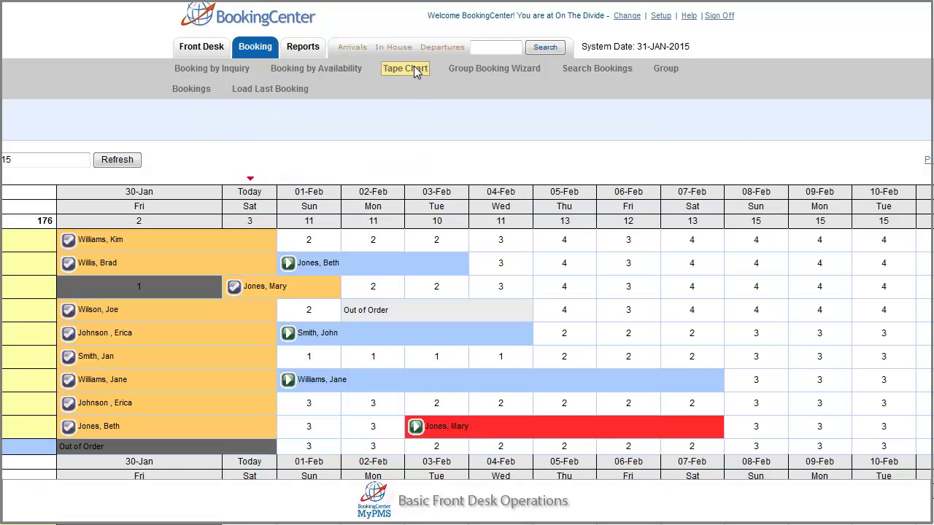
{"action": "left_click", "coordinate": [239, 286]}
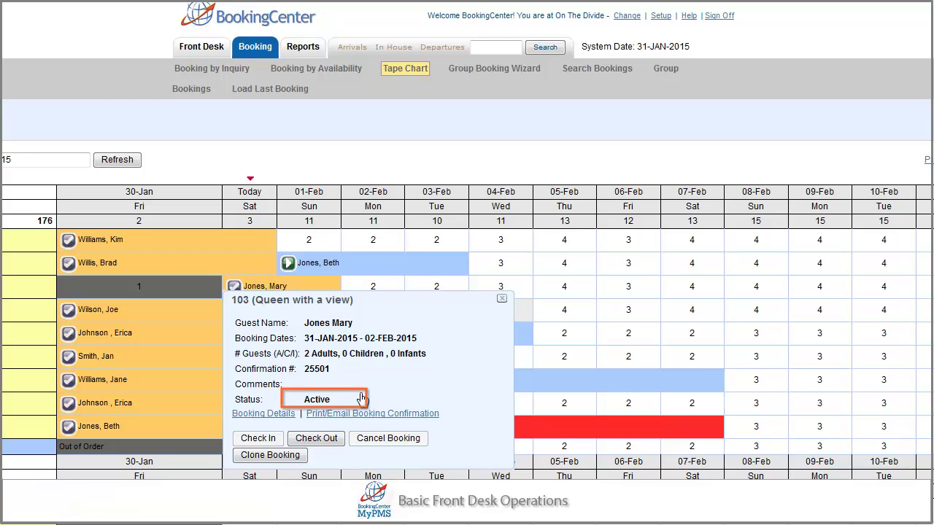
{"action": "mouse_move", "coordinate": [384, 52]}
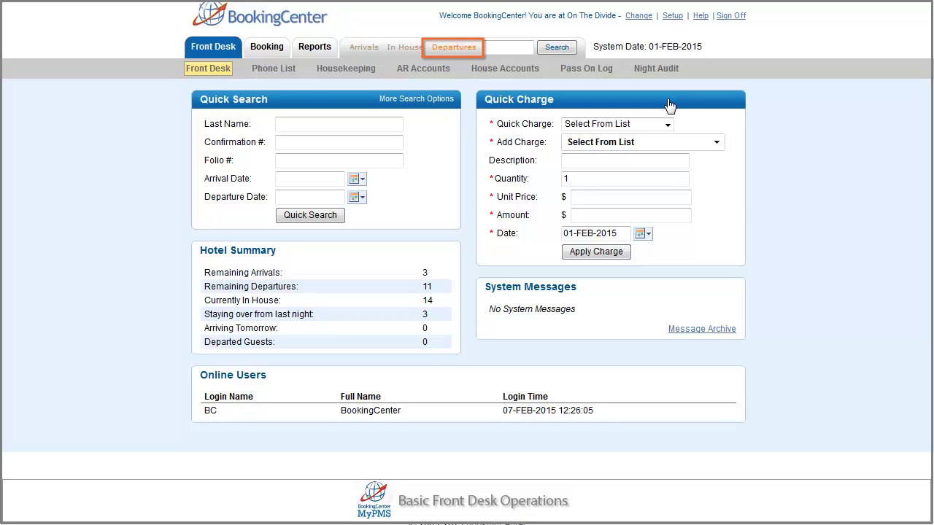
Open the departing room 103 guest's folio and scroll down to the $84.00 unpaid balance
{"action": "left_click", "coordinate": [464, 48]}
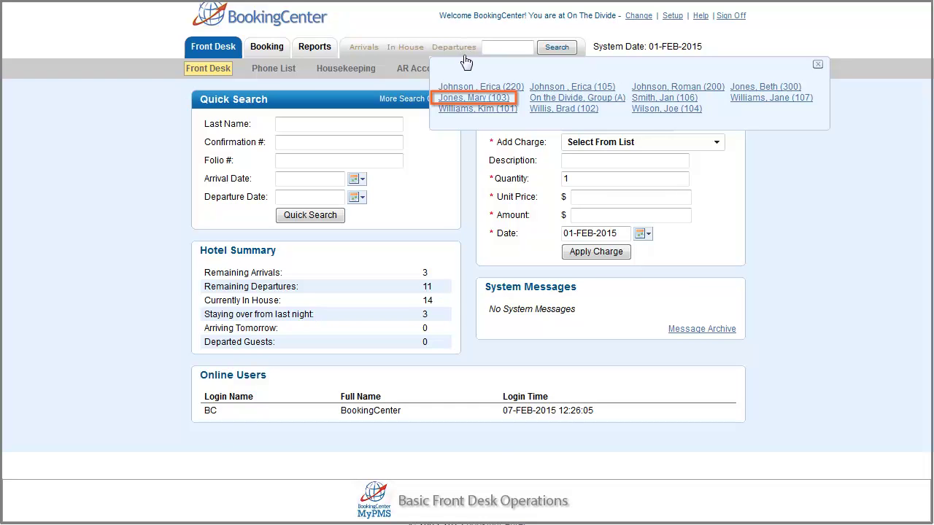
{"action": "left_click", "coordinate": [465, 98]}
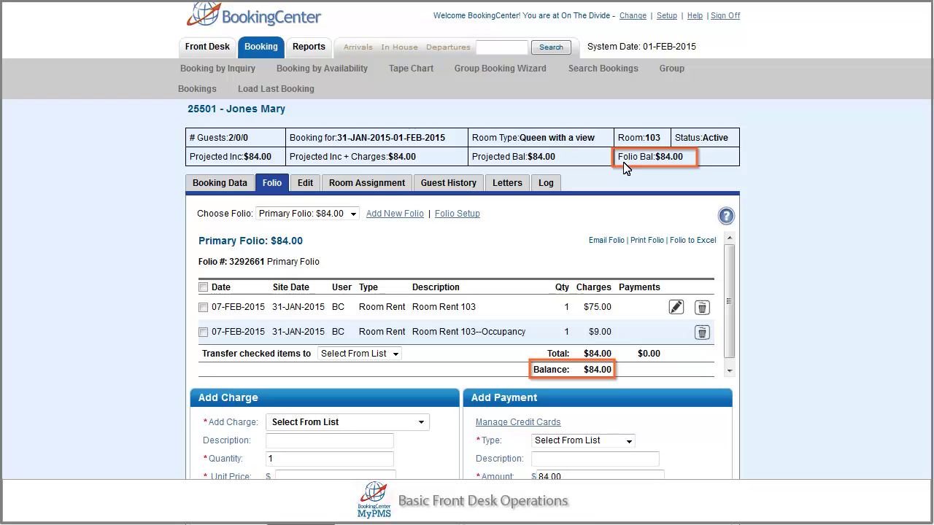
{"action": "scroll", "coordinate": [624, 167], "scroll_direction": "down", "scroll_amount": 3}
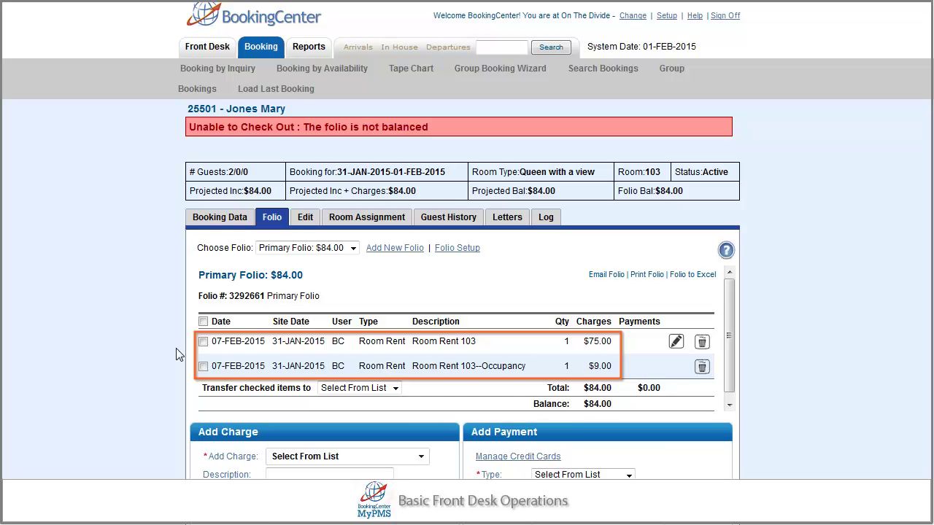
{"action": "scroll", "coordinate": [350, 379], "scroll_direction": "down", "scroll_amount": 2}
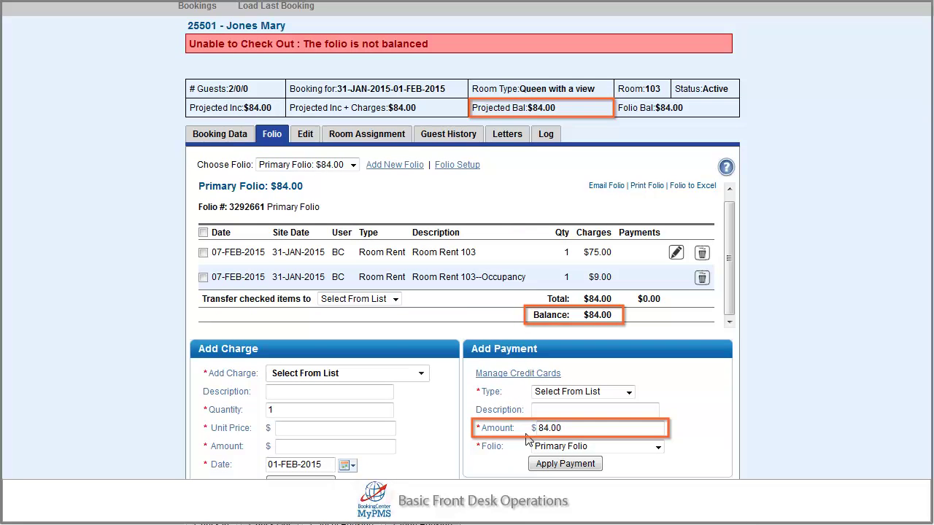
Apply an $84.00 payment from the stored American Express card to room 103's folio, then print it
{"action": "left_click", "coordinate": [629, 395]}
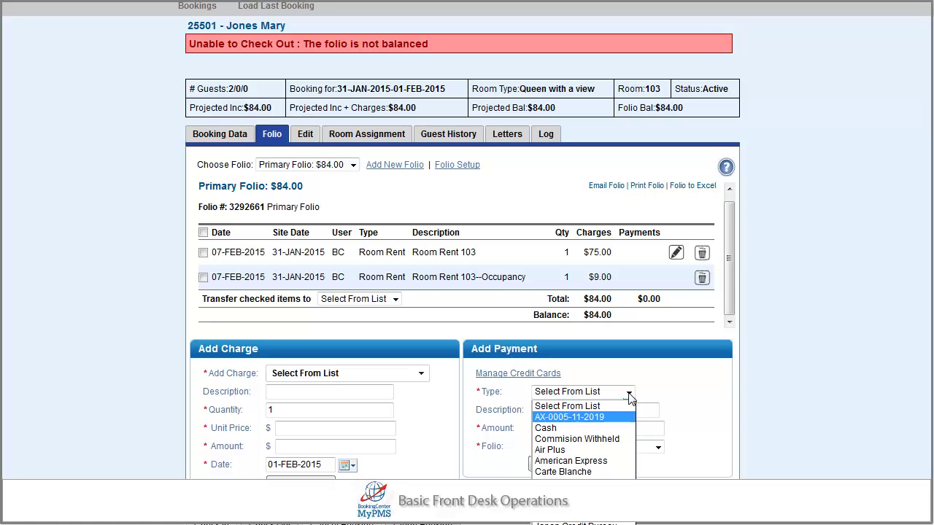
{"action": "key", "text": "Return"}
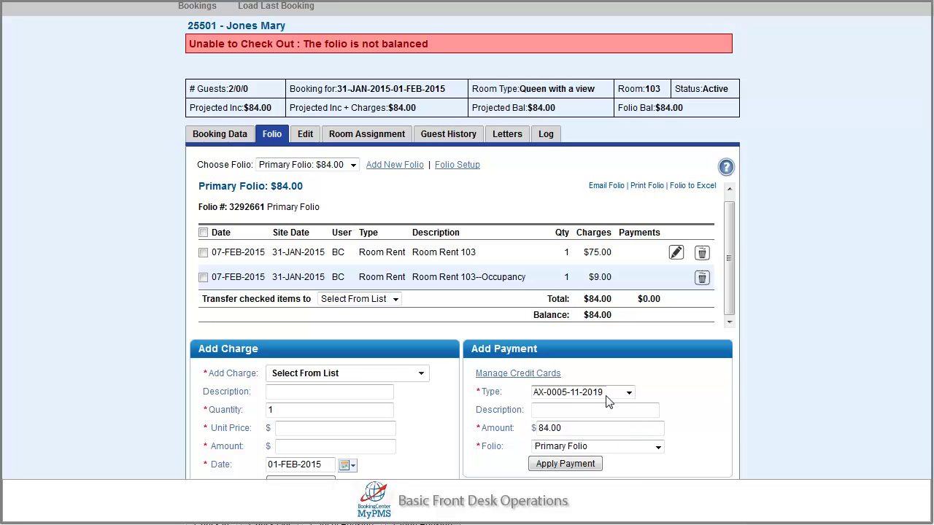
{"action": "left_click", "coordinate": [572, 464]}
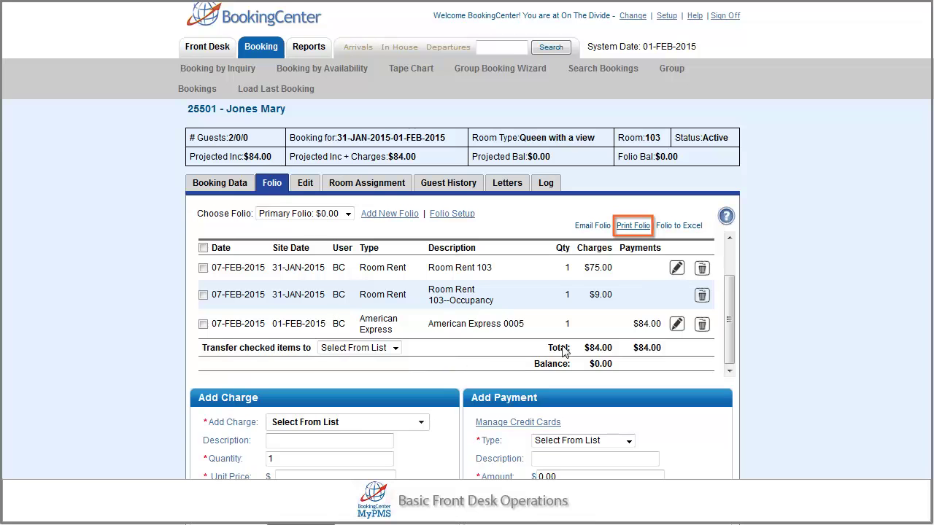
{"action": "left_click", "coordinate": [633, 226]}
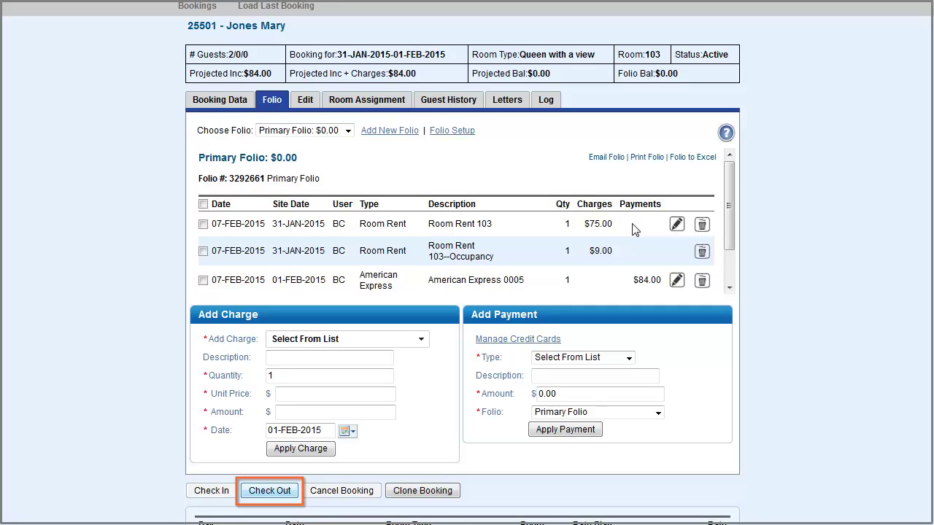
Check out room 103's guest, confirm the booking shows Complete on the Tape Chart, then list today's departures
{"action": "left_click", "coordinate": [267, 491]}
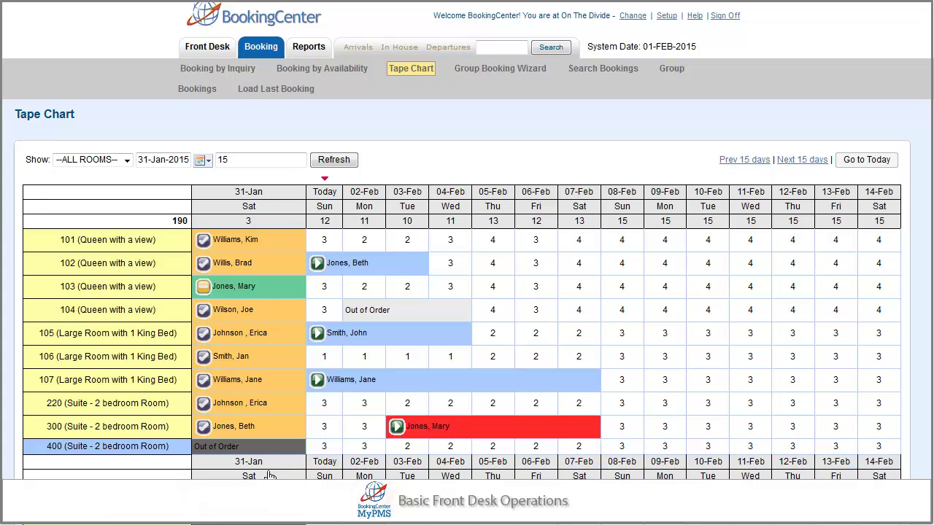
{"action": "left_click", "coordinate": [266, 292]}
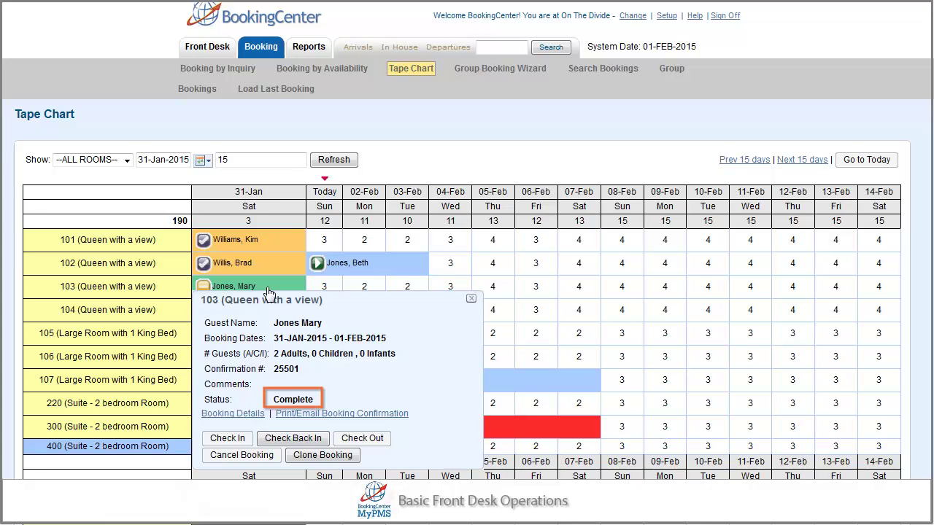
{"action": "left_click", "coordinate": [448, 51]}
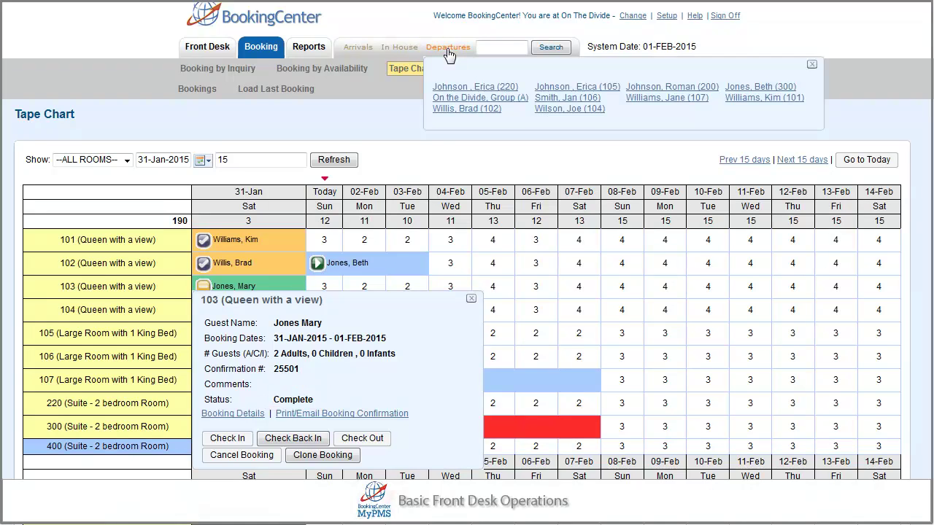